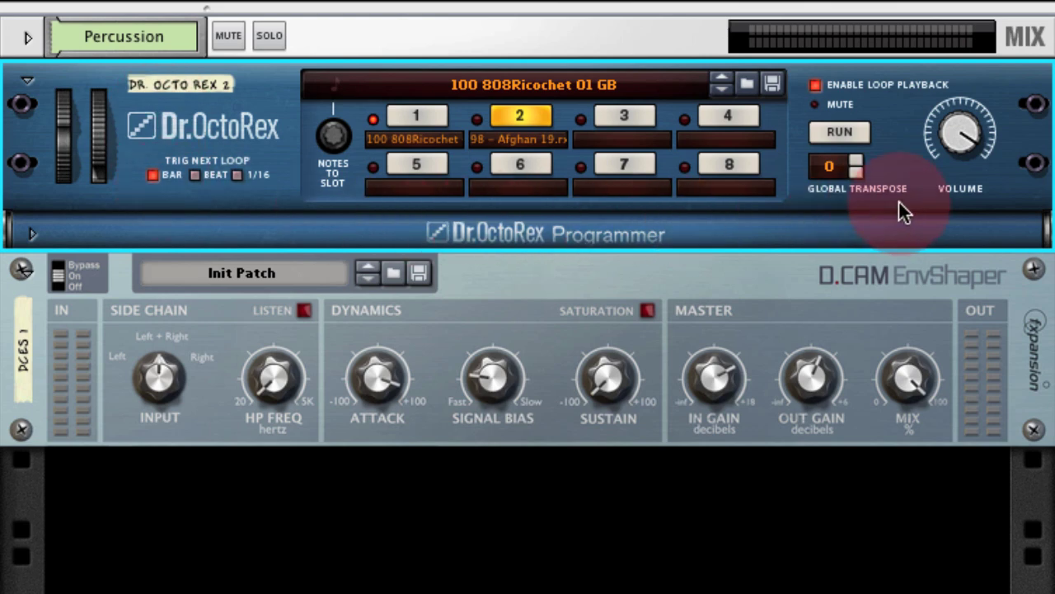
Delete the D.CAM EnvShaper device, leaving the Dr.OctoRex alone in the rack
left_click(496, 289)
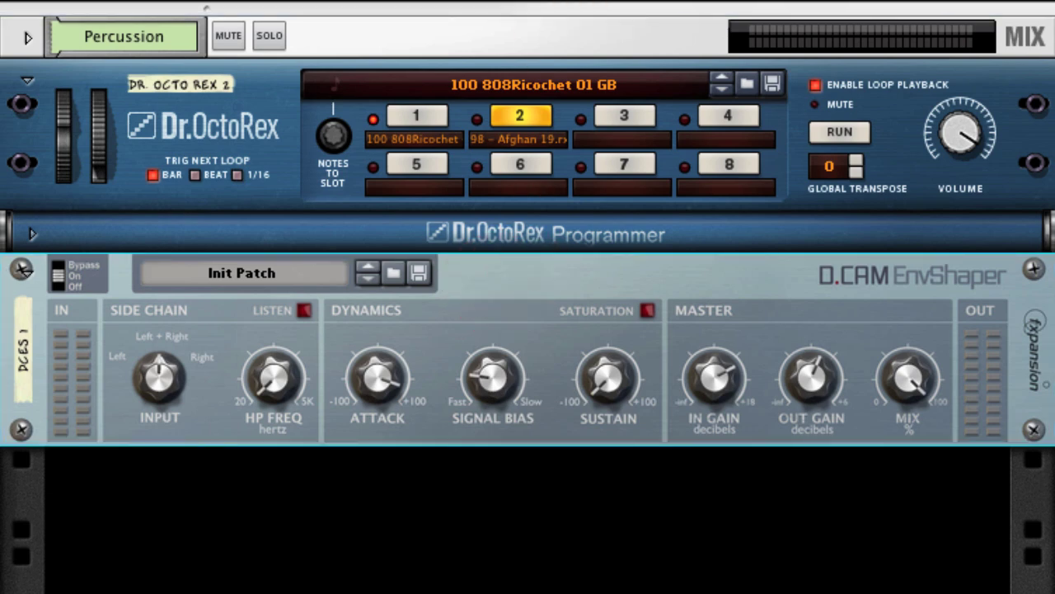
key("Delete")
Start loop playback and solo the Percussion track
left_click(322, 91)
key("space")
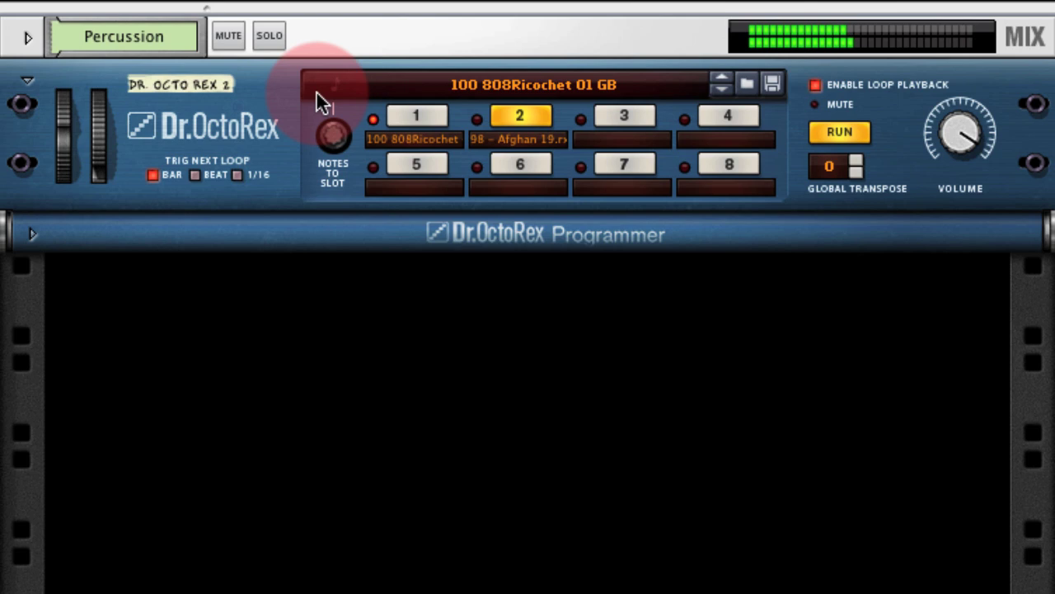
left_click(528, 162)
left_click(285, 92)
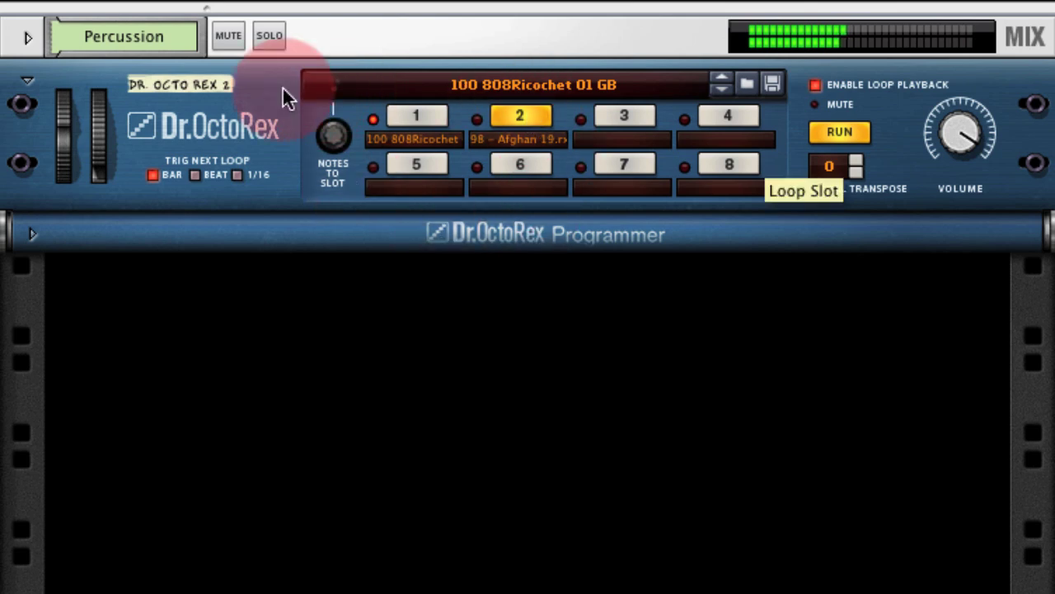
left_click(269, 36)
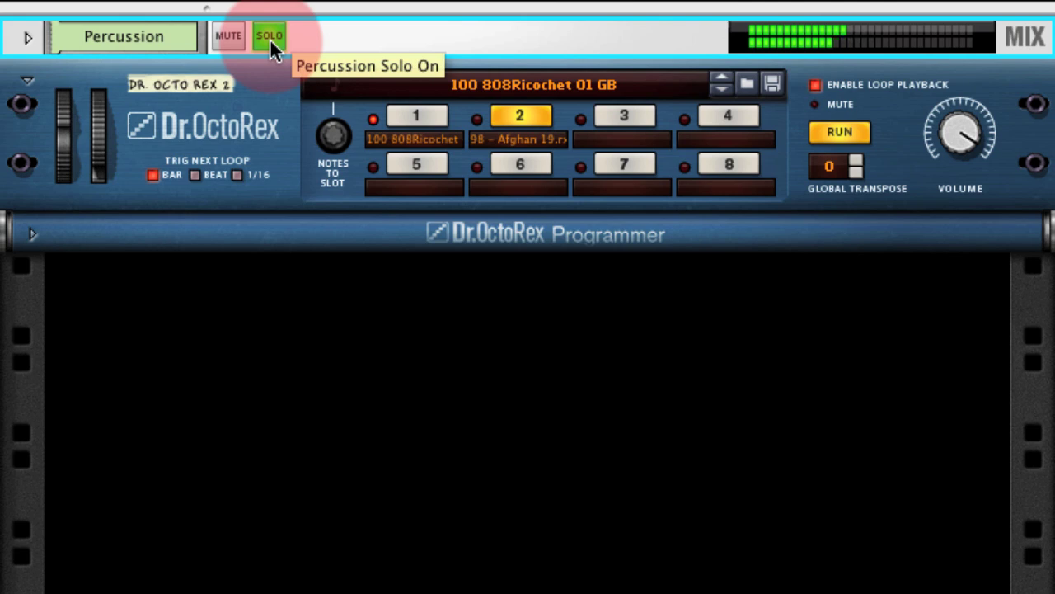
Switch the Dr.OctoRex between loop slots 1 and 2, ending on slot 2
left_click(418, 123)
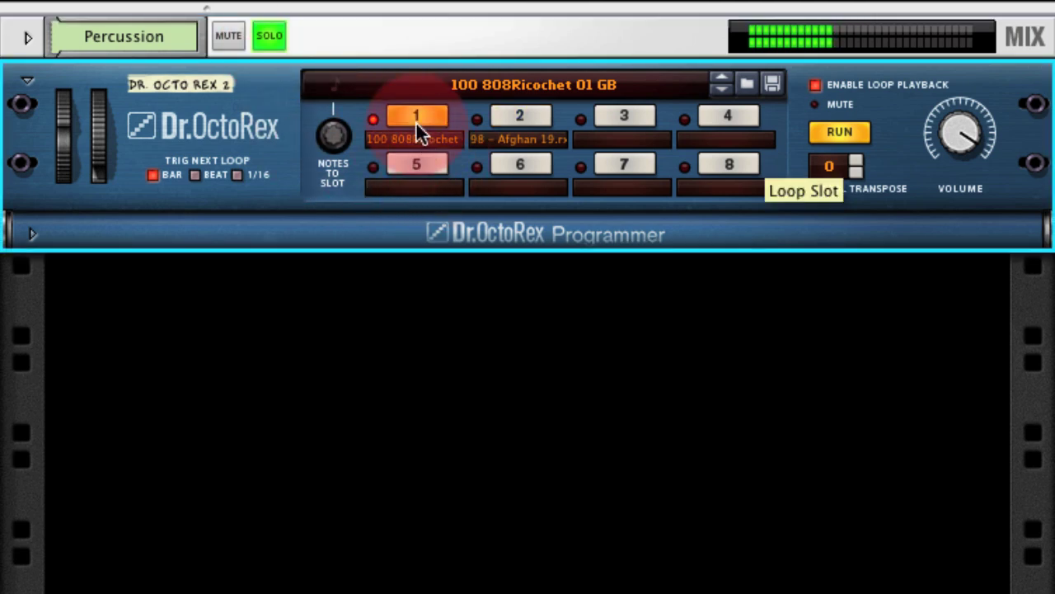
left_click(524, 121)
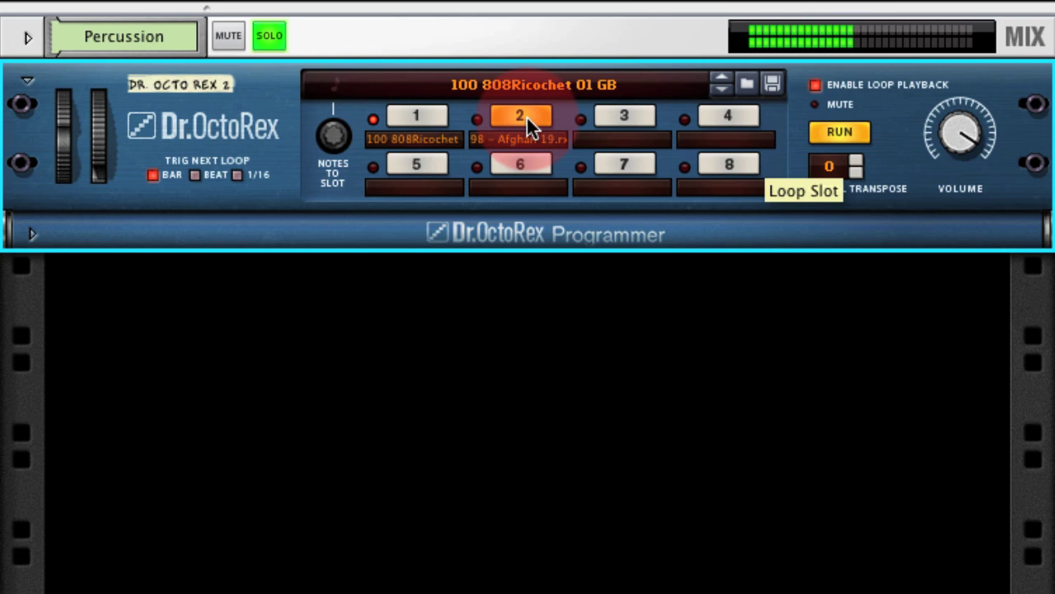
left_click(421, 115)
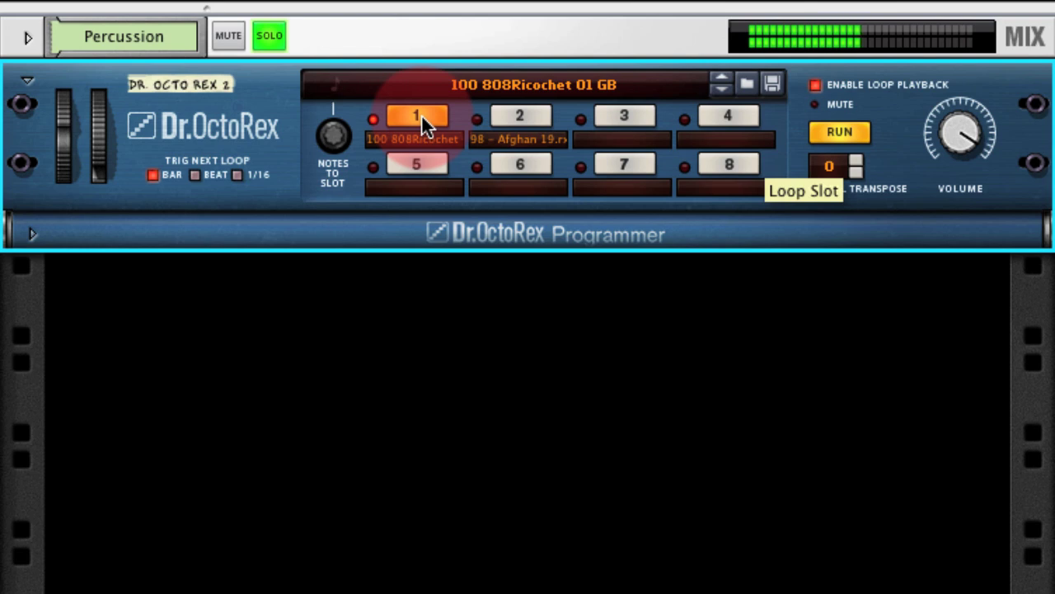
left_click(521, 133)
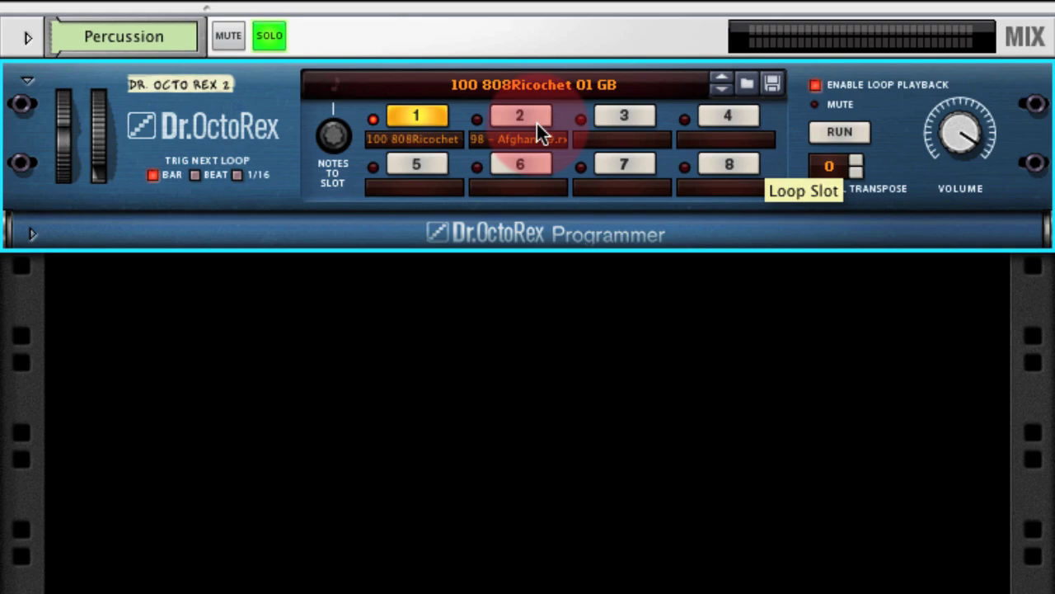
left_click(536, 132)
Insert a Studio FX DCAM Envelope Shaper under Dr.OctoRex and flip the rack to its back
right_click(192, 220)
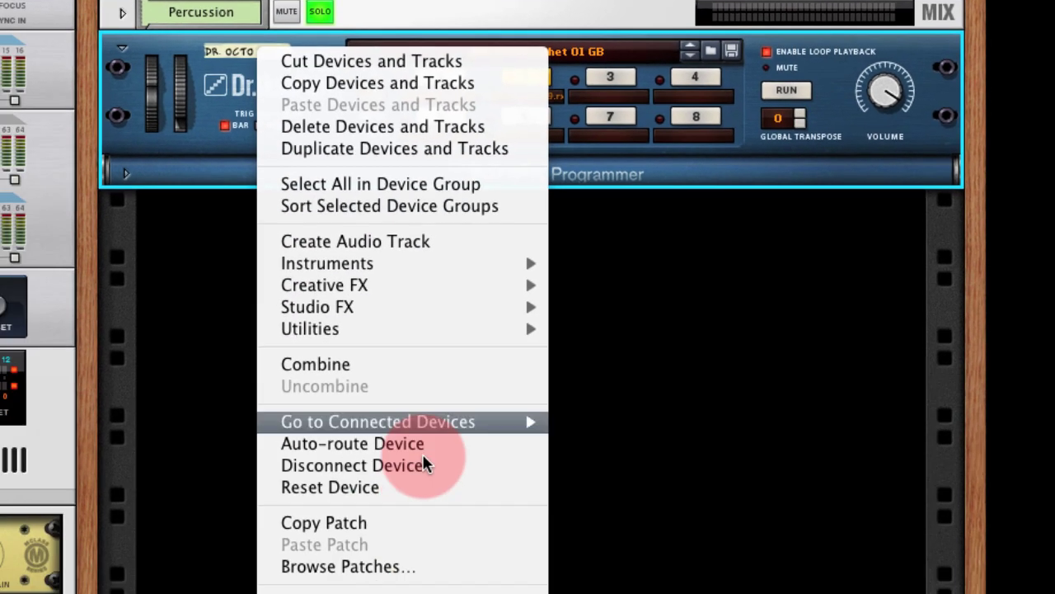
mouse_move(407, 397)
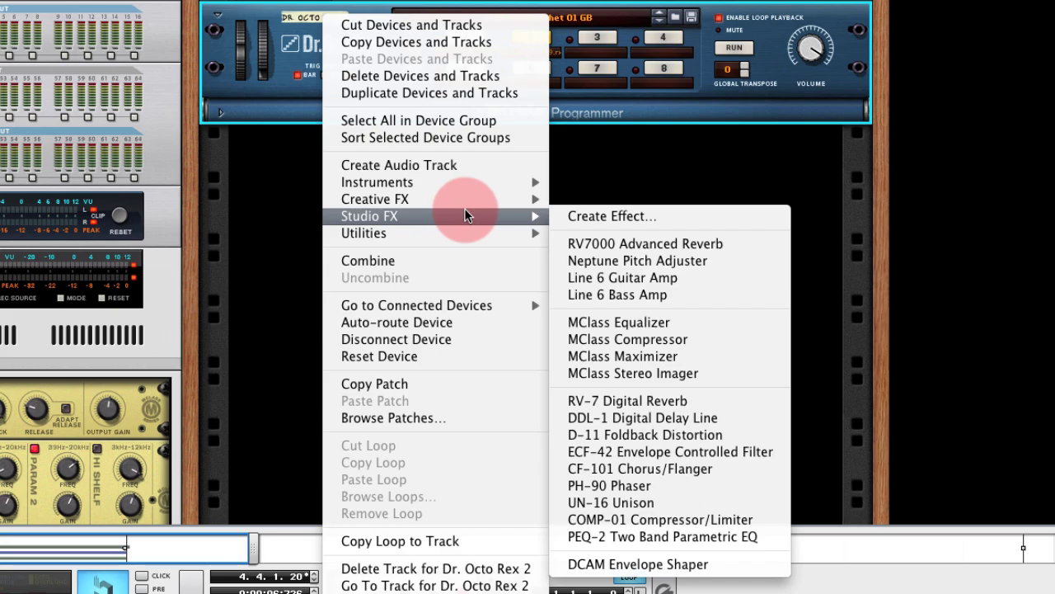
left_click(673, 575)
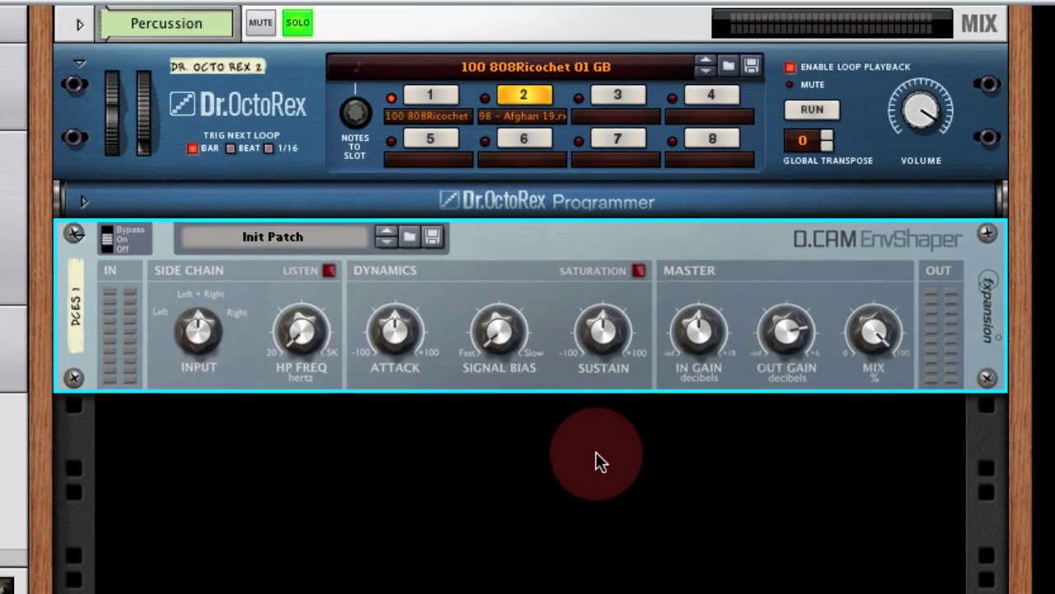
key("Tab")
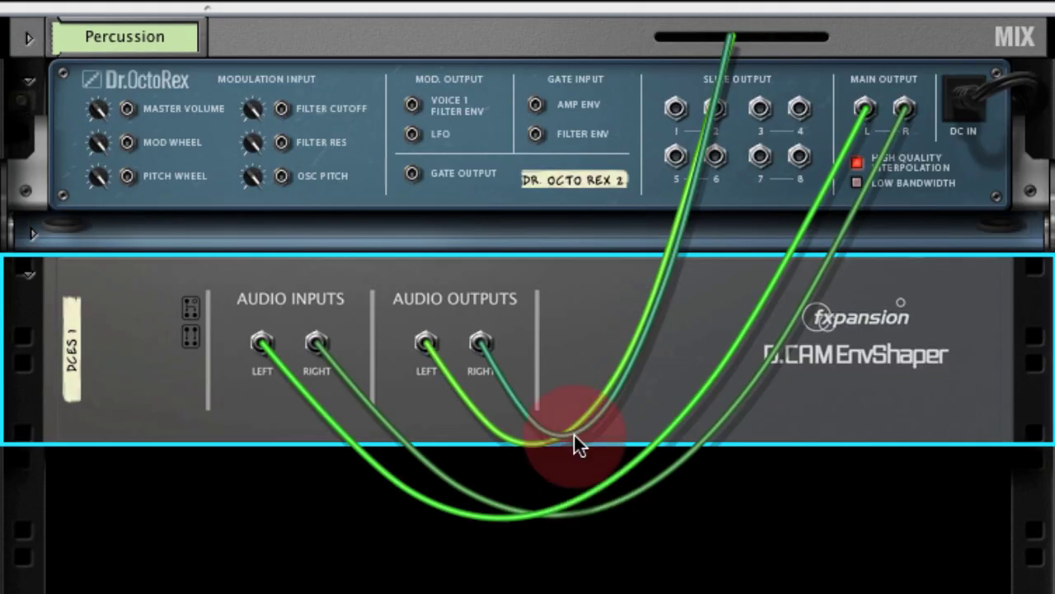
Verify the Main Output cables run through the EnvShaper, then flip the rack back to front
mouse_move(860, 118)
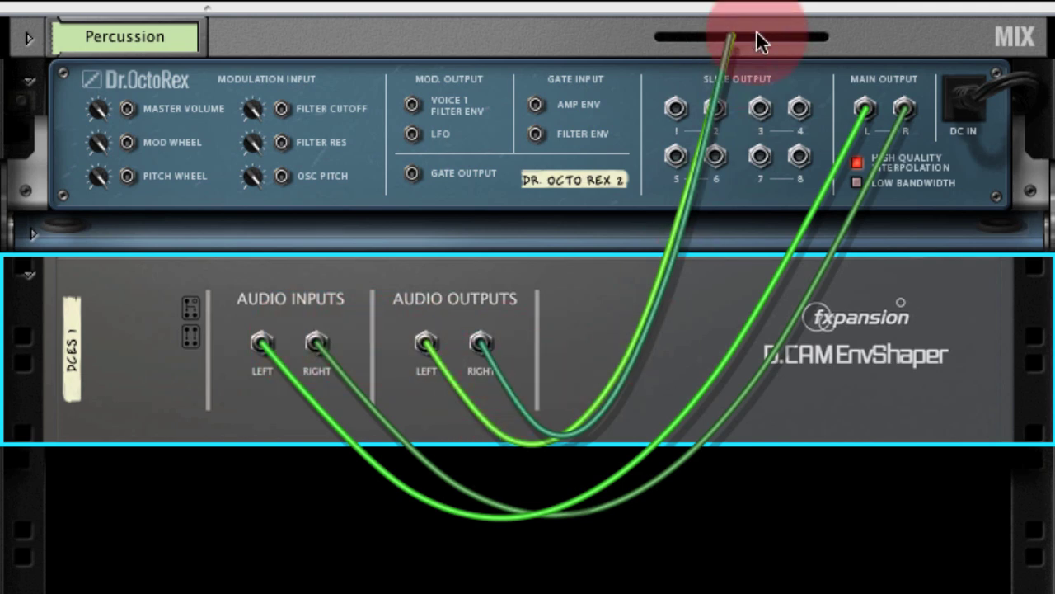
key("Tab")
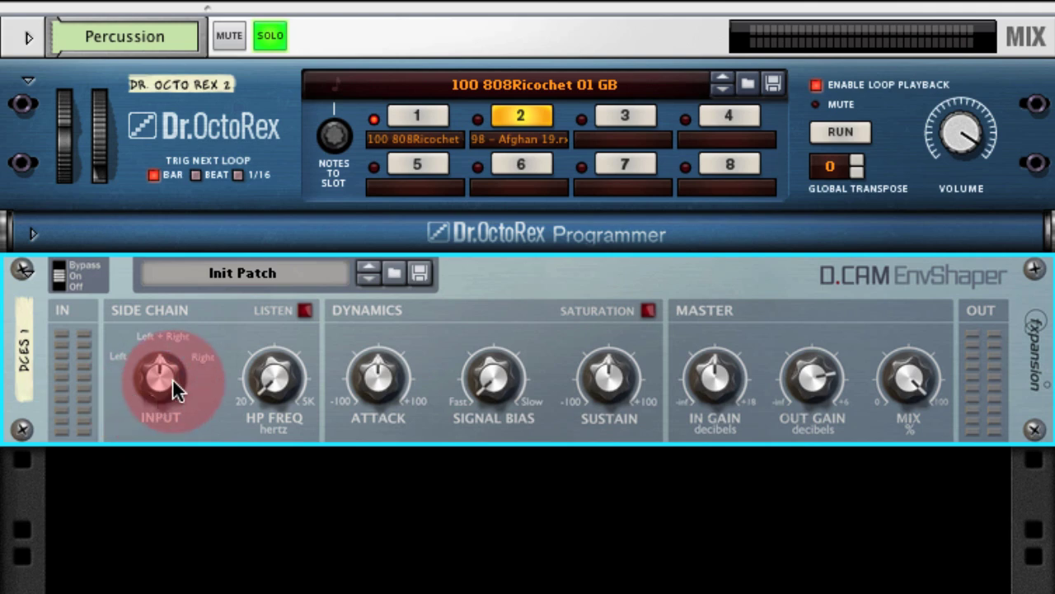
Set the side-chain input to Left + Right and check HP Freq at 20.00 Hz
mouse_move(157, 423)
left_mouse_down()
mouse_move(159, 336)
mouse_move(160, 409)
left_mouse_up()
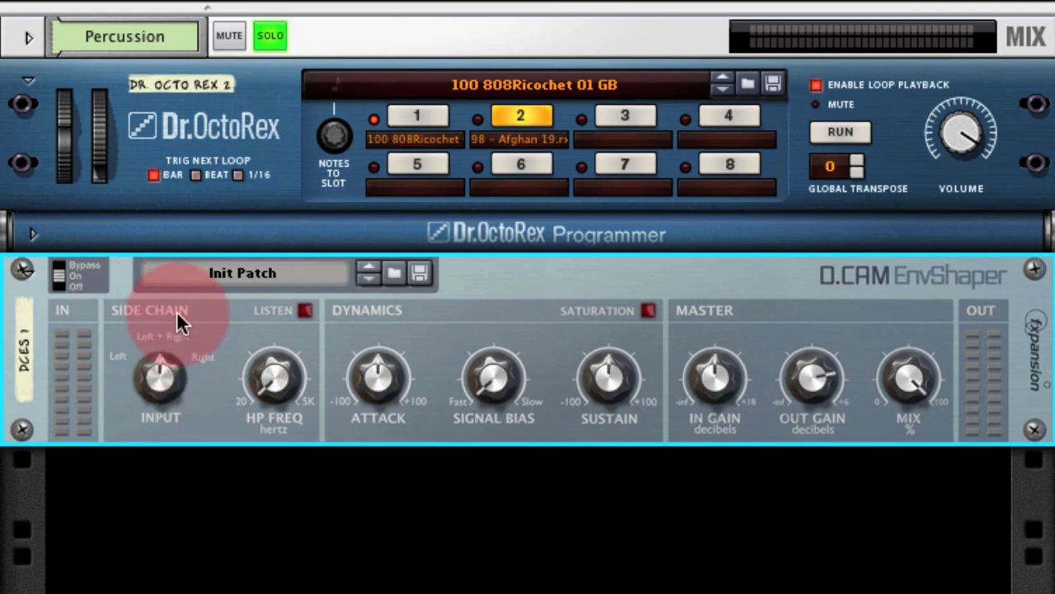
left_click(288, 381)
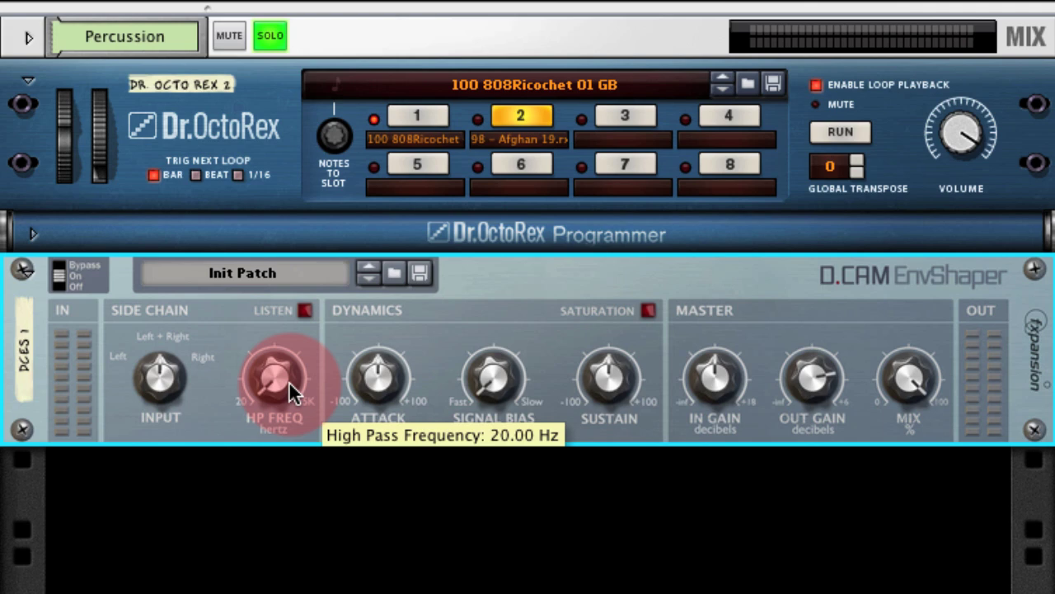
left_click(305, 312)
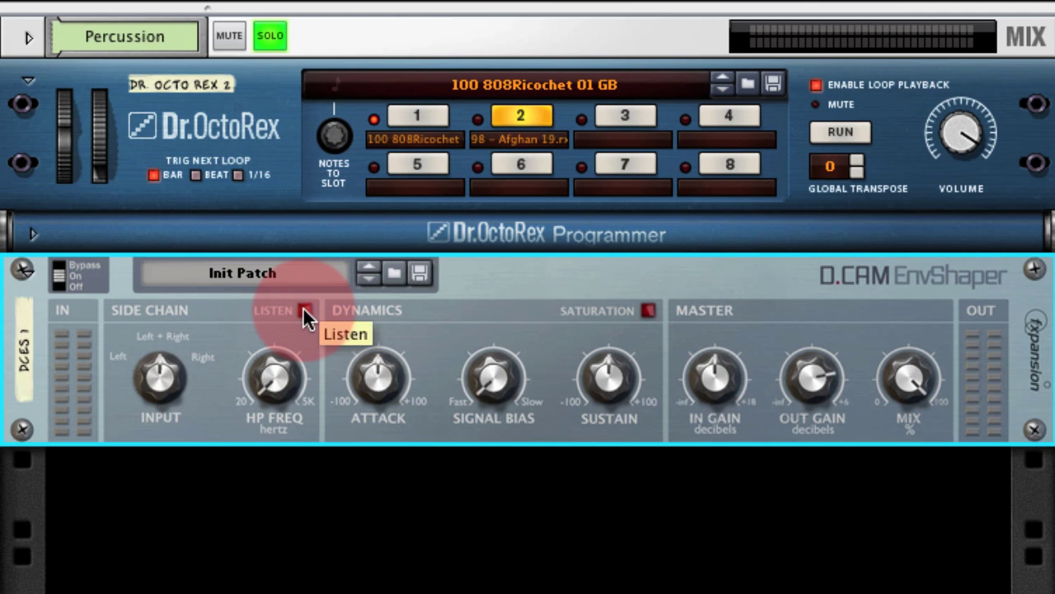
left_click(356, 322)
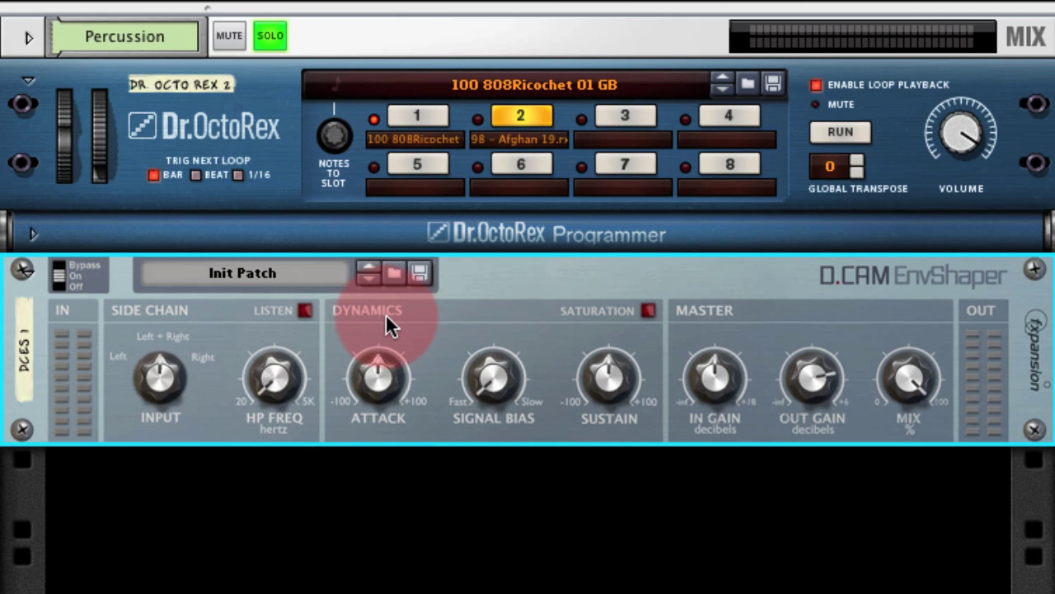
With the loop playing, raise input gain and attack, and lower output gain to about -6.36 dB
key("space")
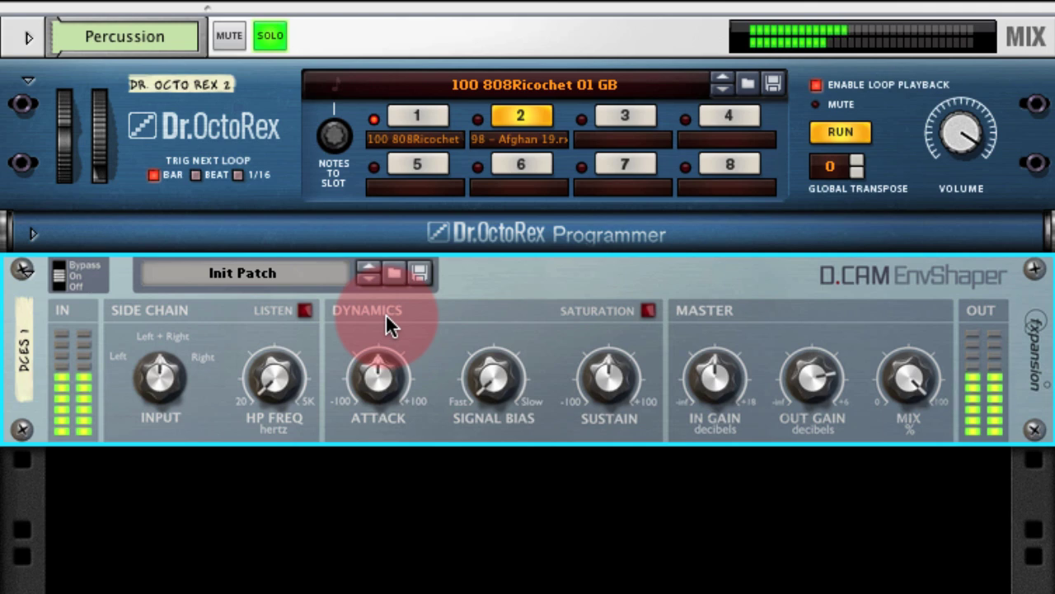
left_click(717, 379)
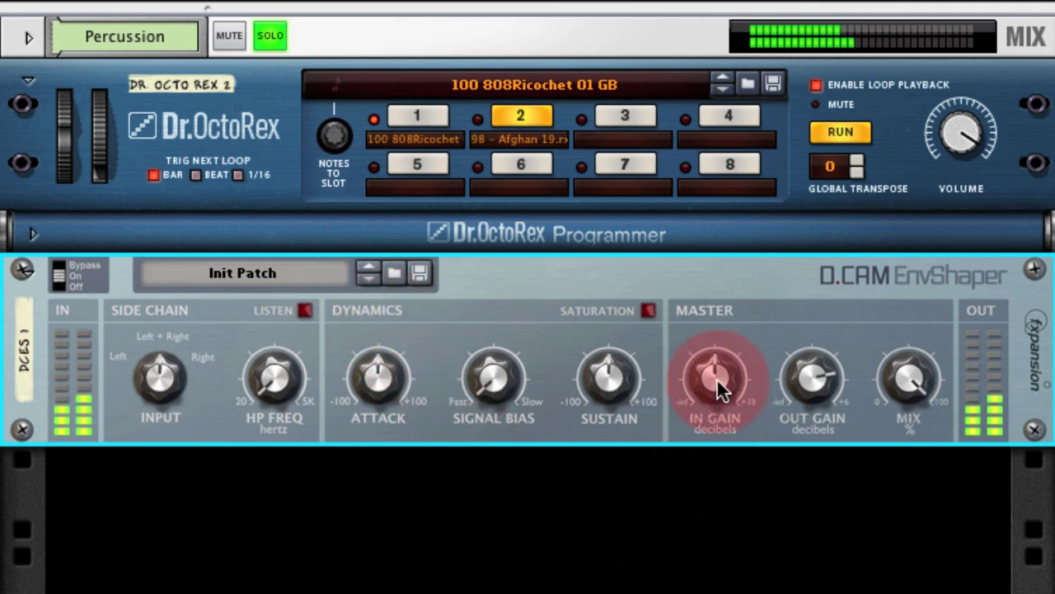
left_click_drag(717, 383, 718, 365)
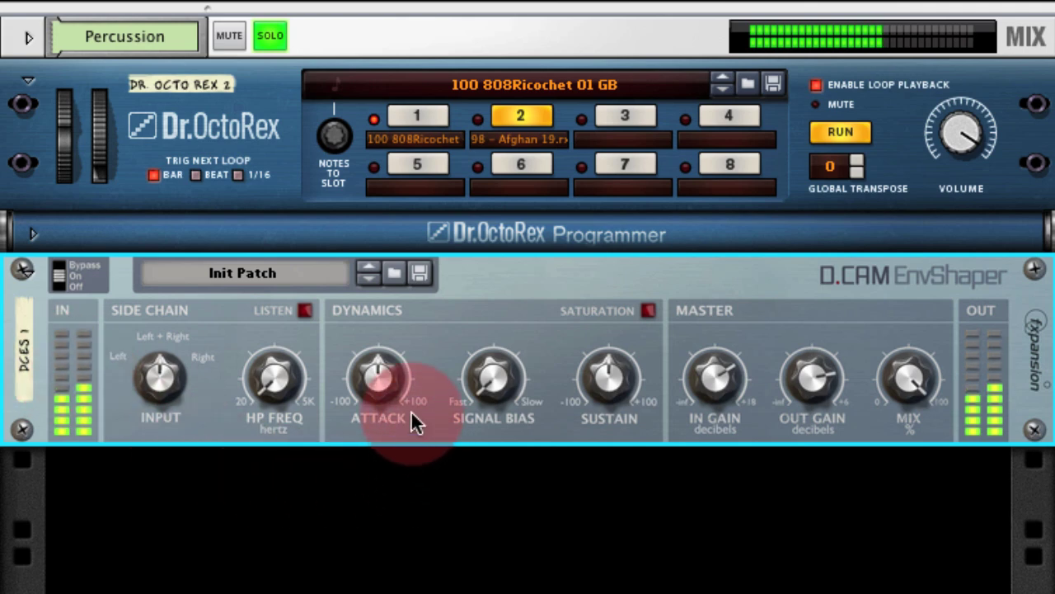
left_click_drag(385, 383, 386, 343)
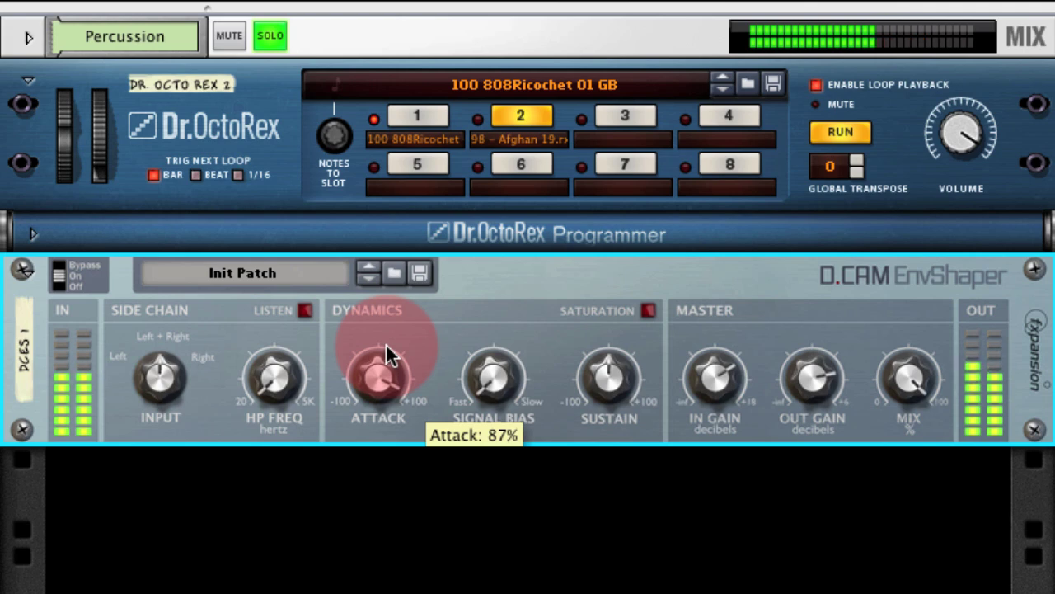
left_click_drag(490, 375, 497, 346)
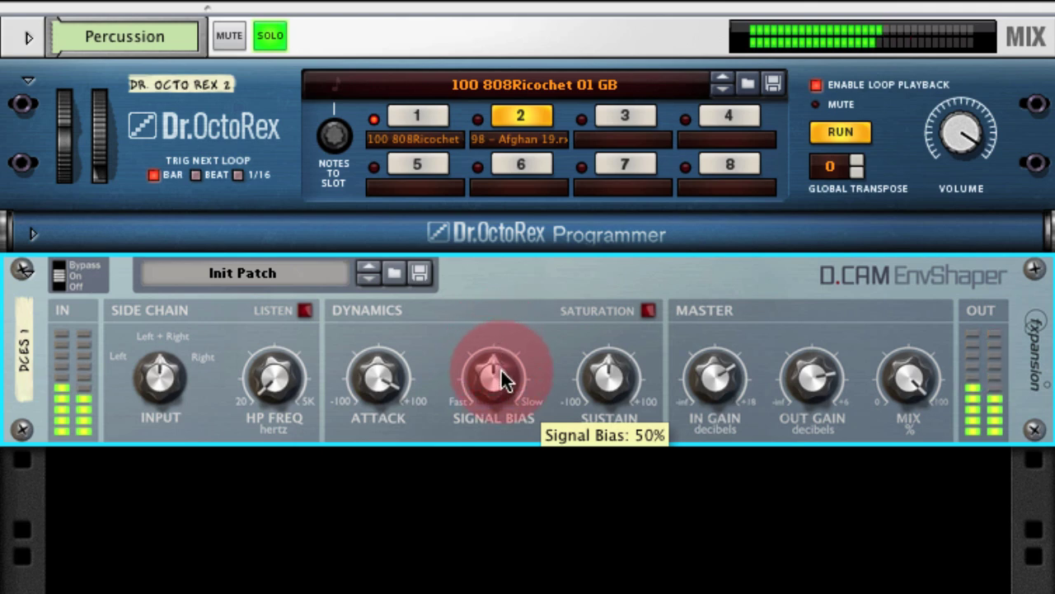
left_click(698, 386)
left_click(903, 383)
left_click(978, 348)
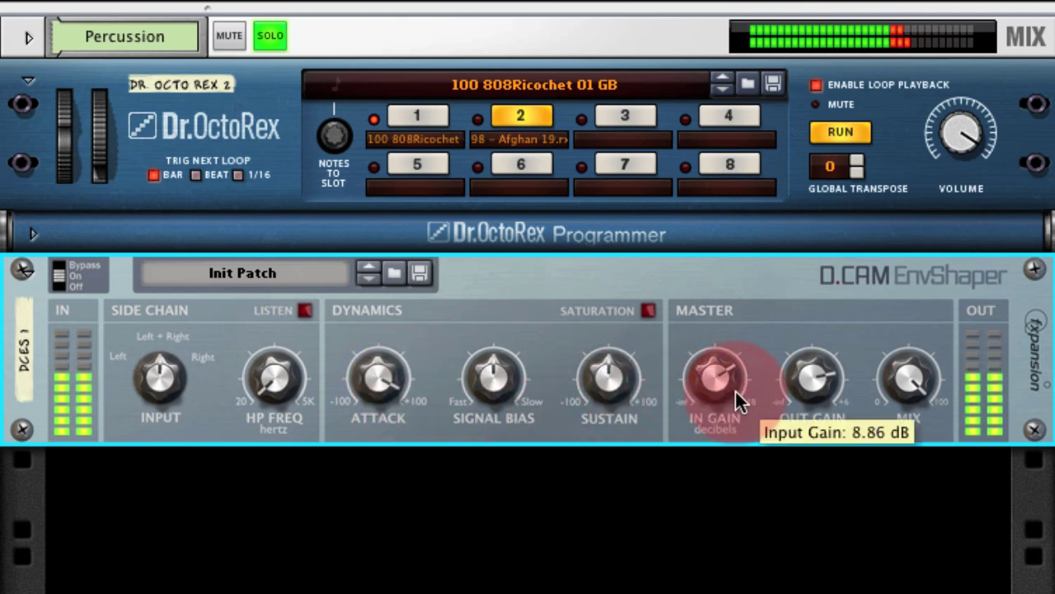
left_click_drag(808, 383, 807, 402)
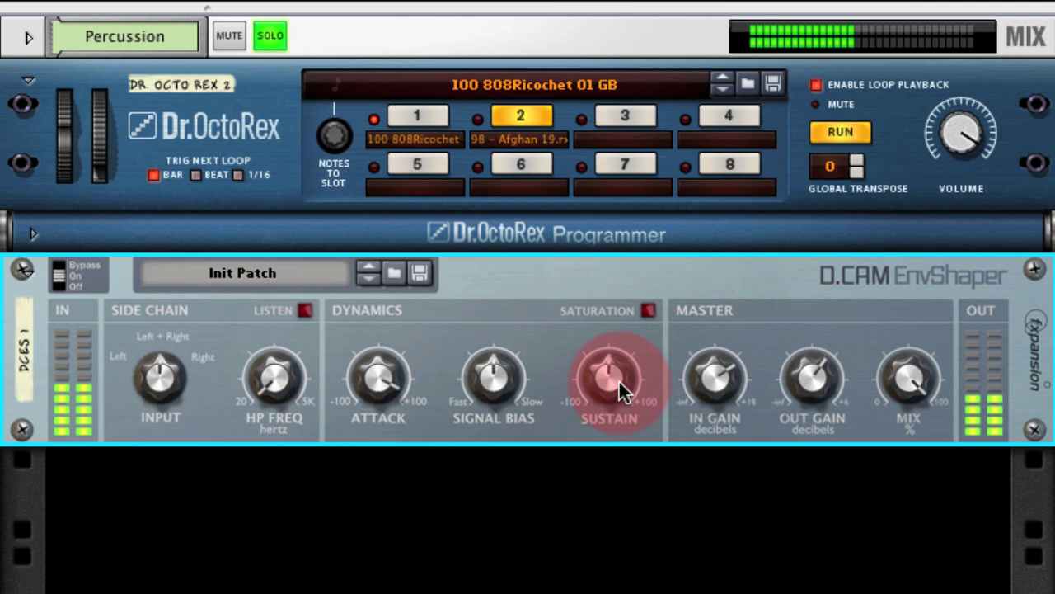
Dial signal bias to about 53% and sustain from -69% to about -47%
mouse_move(618, 379)
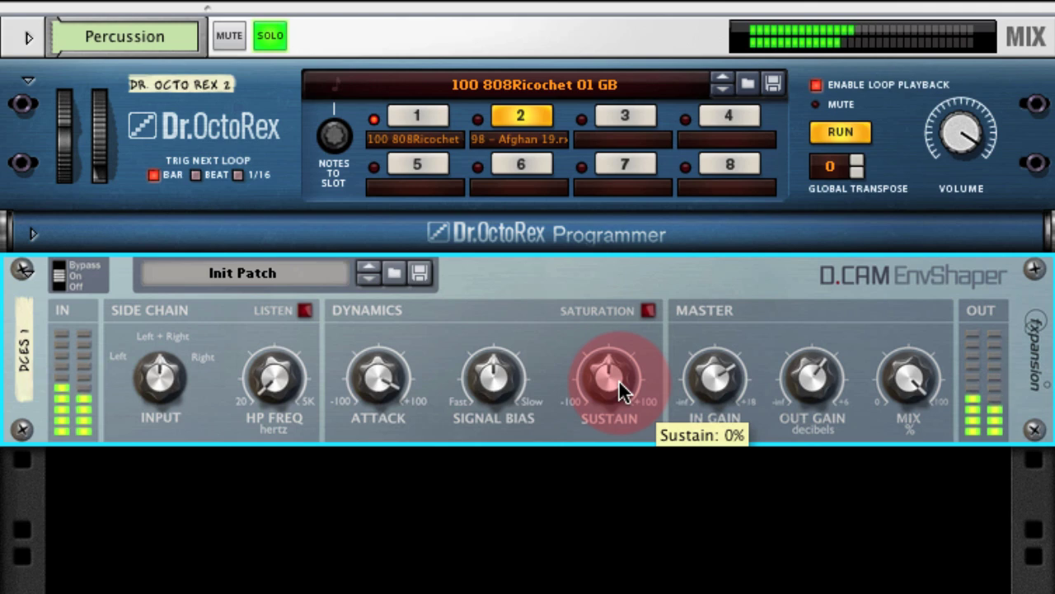
left_click_drag(619, 385, 615, 410)
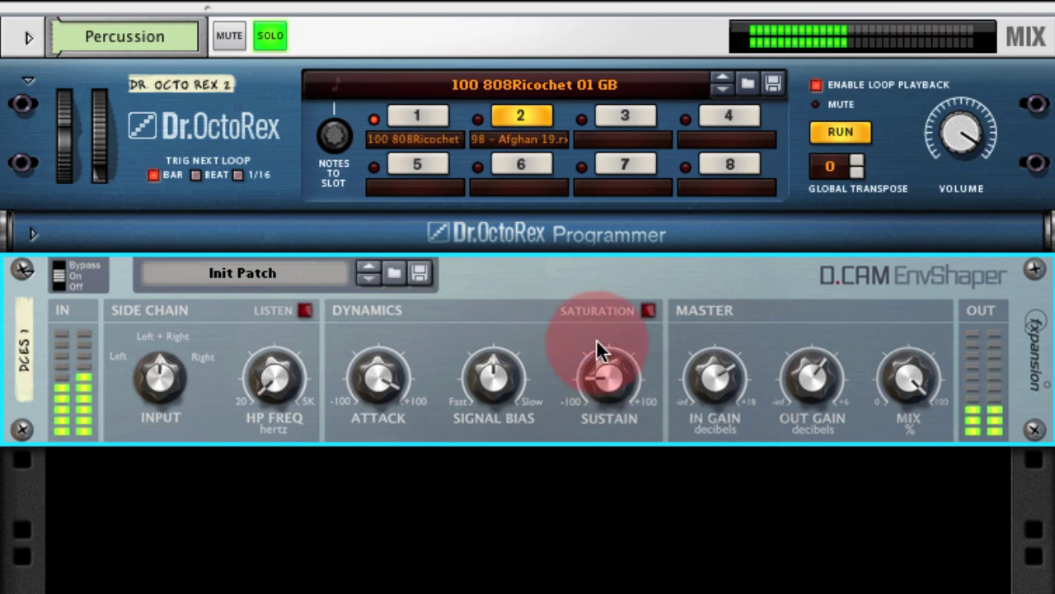
mouse_move(499, 383)
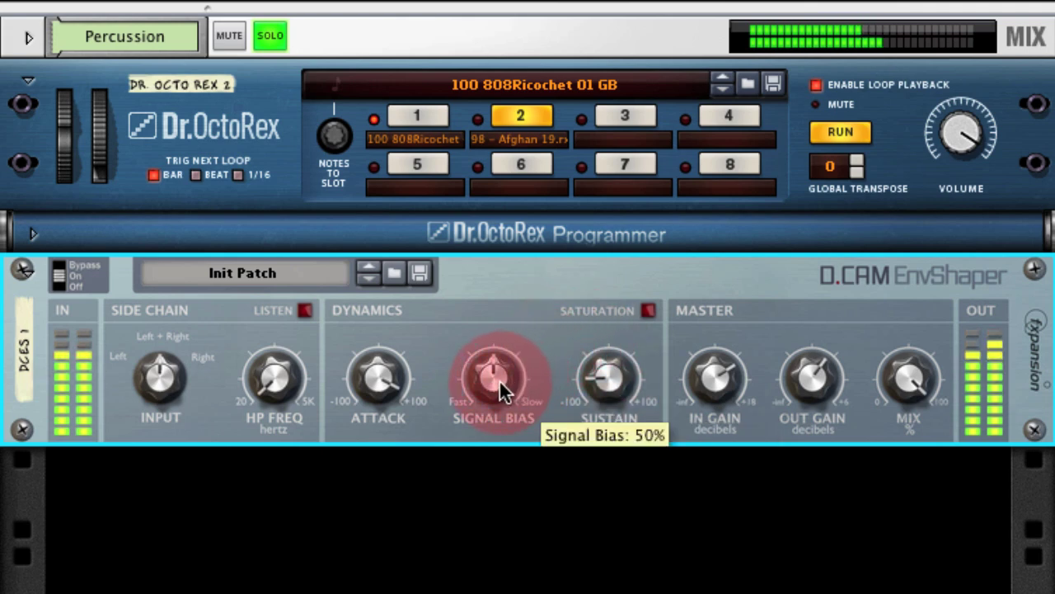
mouse_move(499, 381)
left_mouse_down()
mouse_move(499, 337)
mouse_move(488, 427)
mouse_move(487, 390)
left_mouse_up()
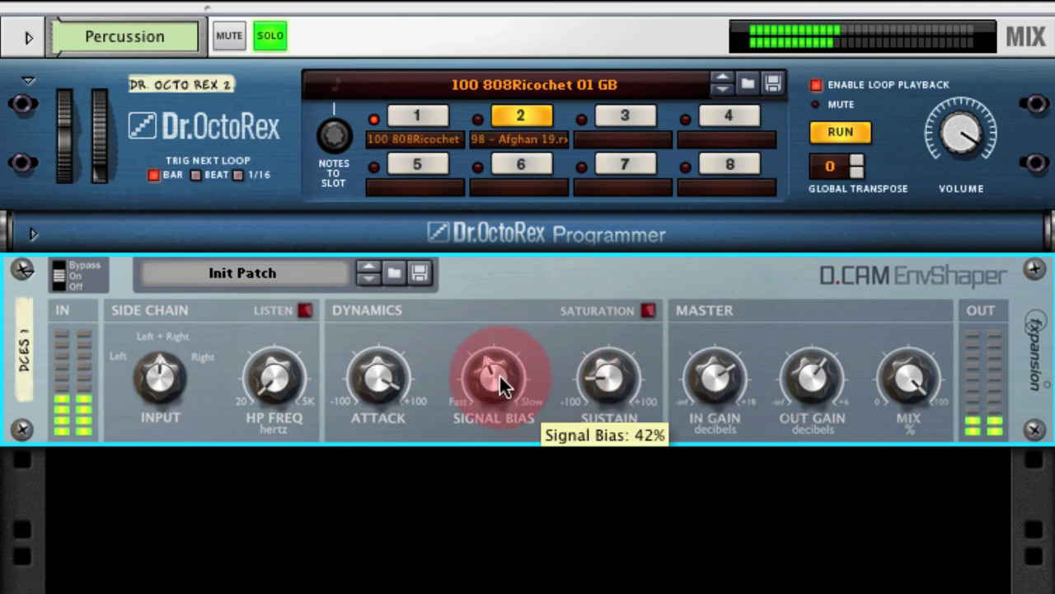
left_click_drag(493, 379, 495, 368)
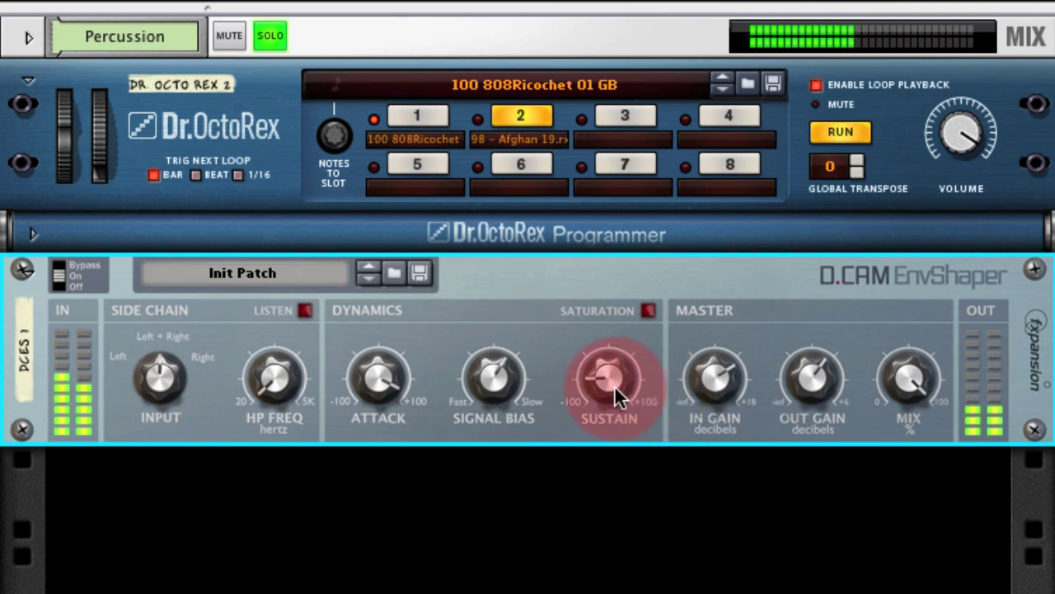
left_click_drag(612, 380, 617, 379)
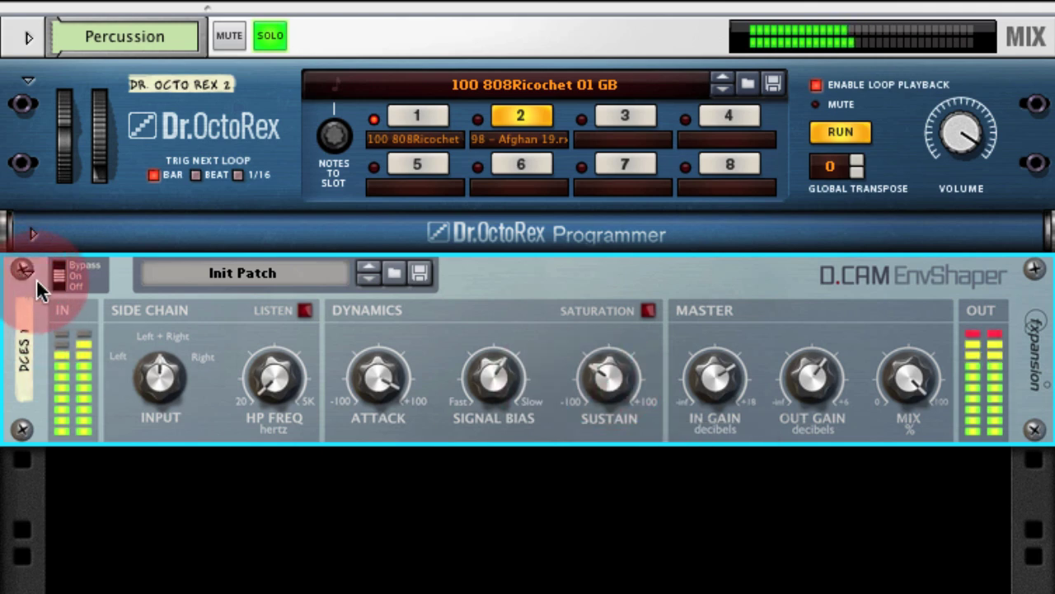
Bypass the envelope shaper, switch it back on, and unsolo the Percussion track
left_click_drag(60, 276, 101, 291)
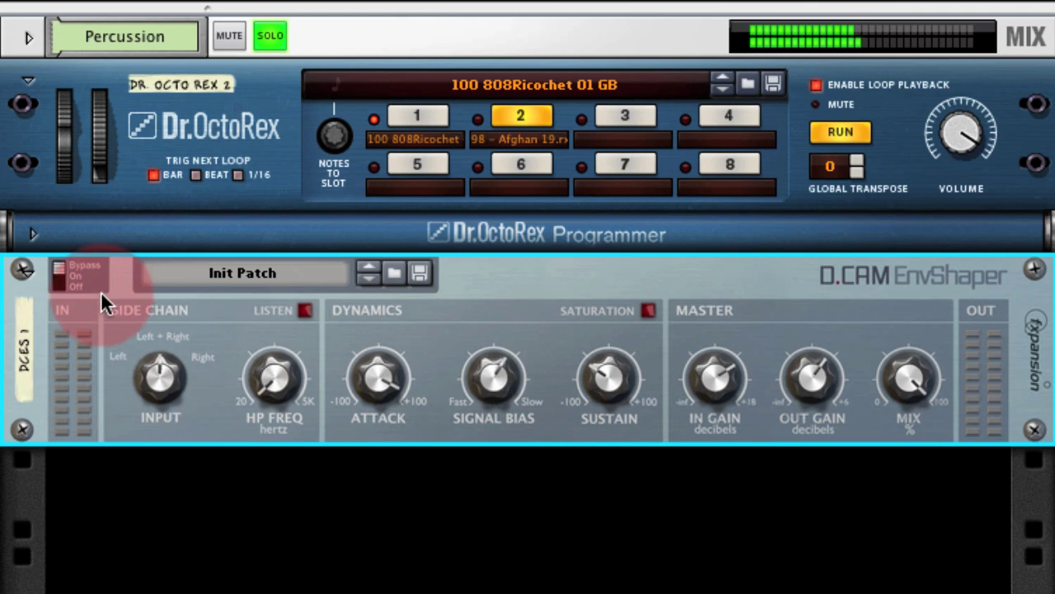
left_click(59, 278)
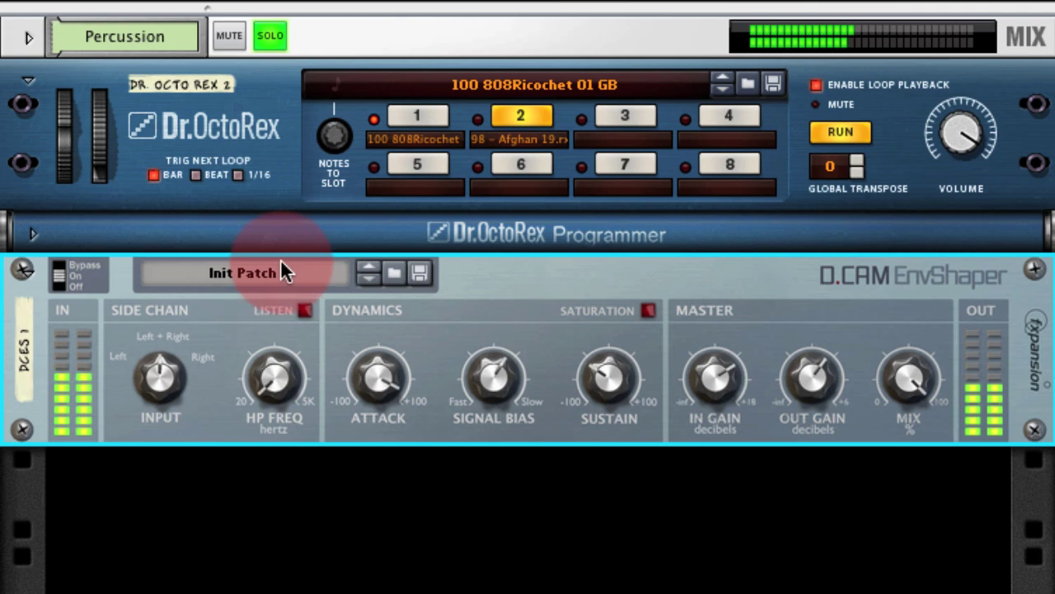
left_click(266, 27)
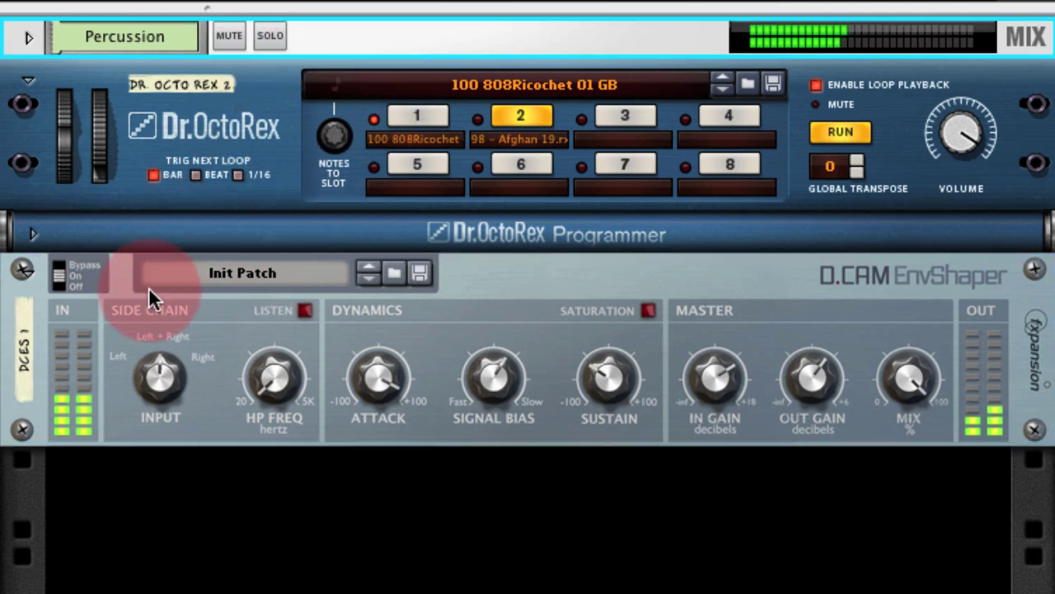
Lower output gain to -7.70 dB, then A/B the shaper against bypass and re-enable it
left_click_drag(813, 378, 809, 386)
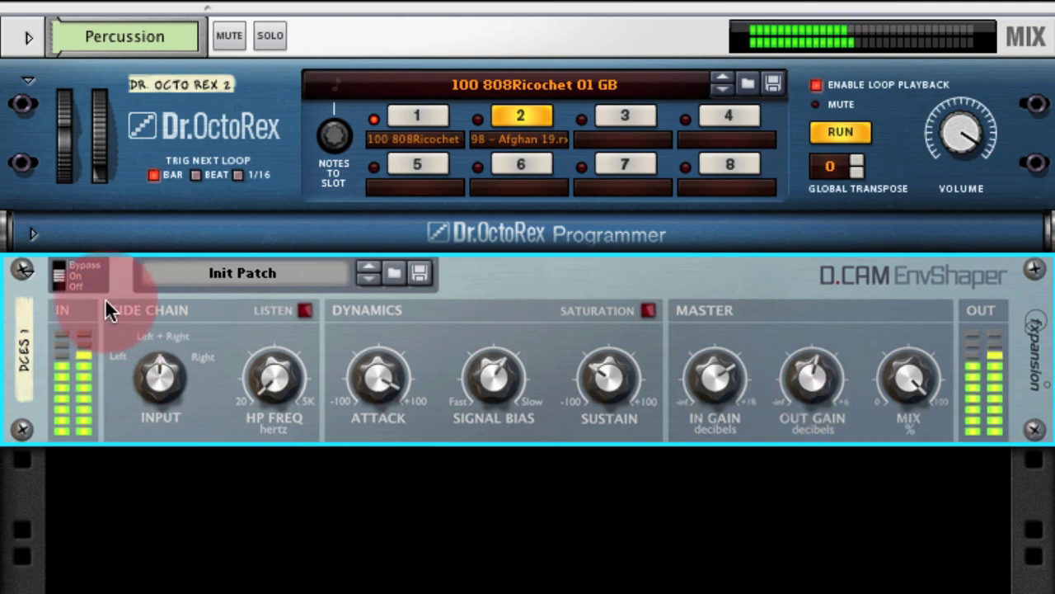
left_click(63, 276)
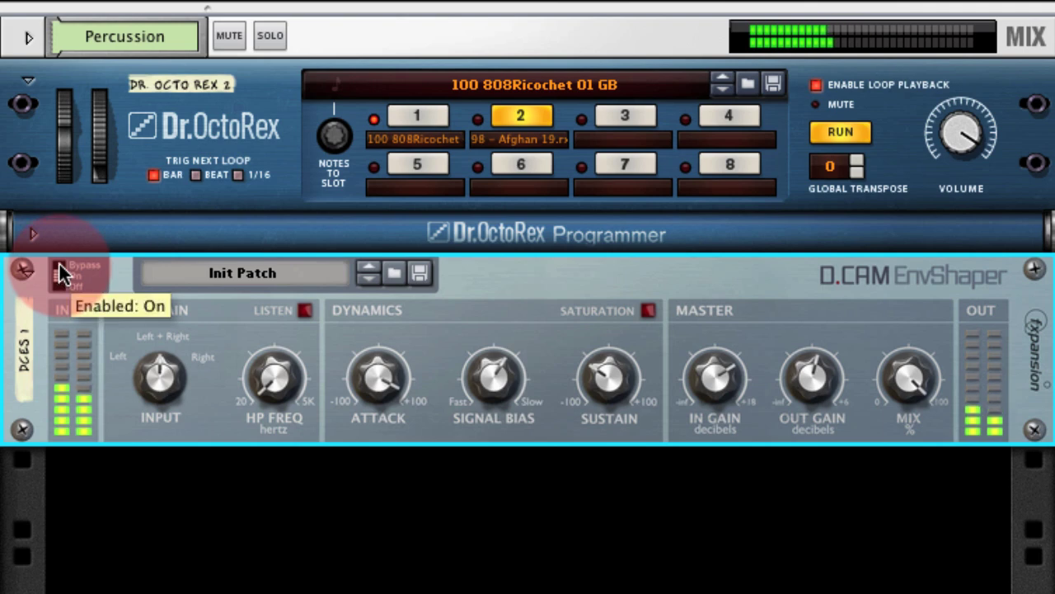
left_click(63, 277)
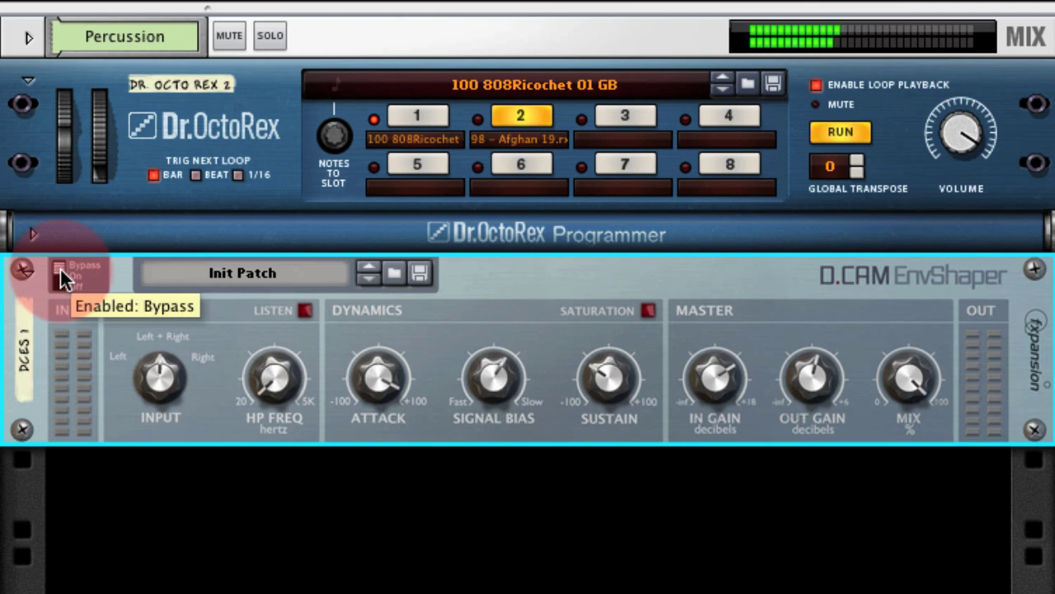
left_click(59, 279)
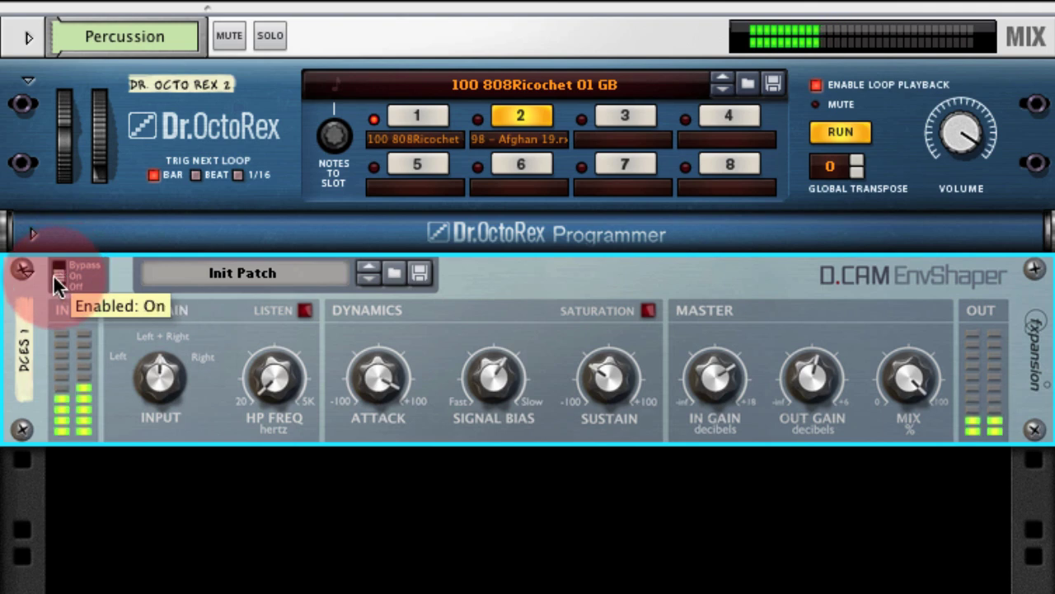
left_click(474, 445)
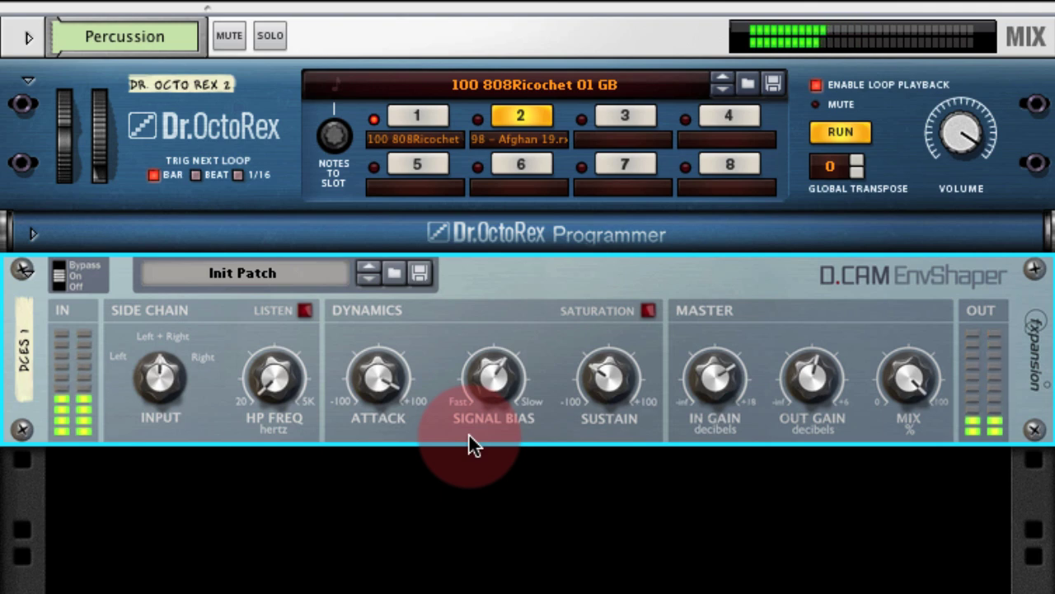
Restart playback on loop slot 1 with Percussion soloed, after trying KickPhat and returning to Init Patch
key("space")
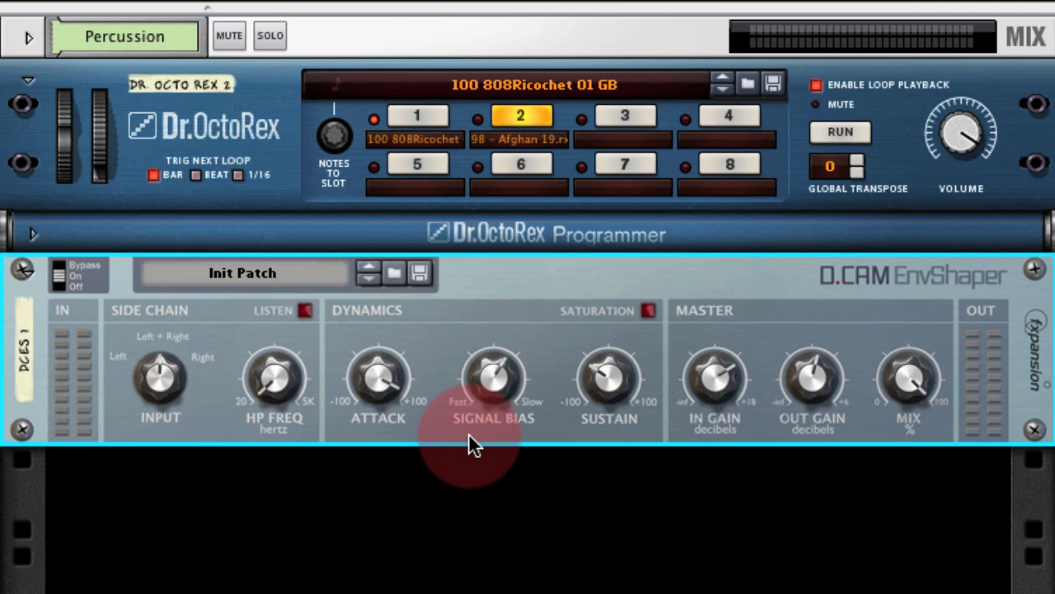
left_click(429, 131)
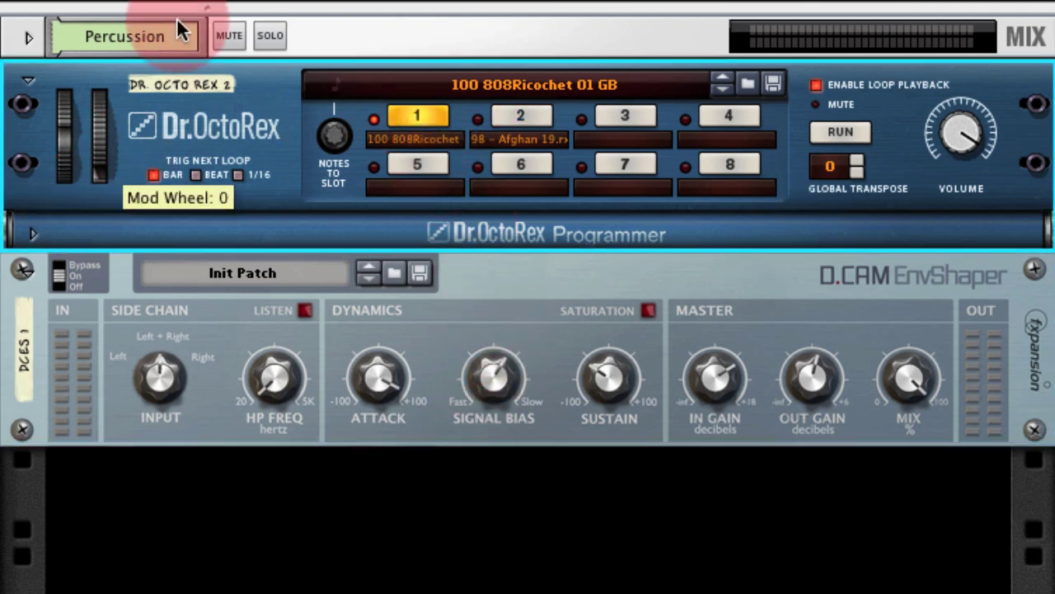
left_click(269, 36)
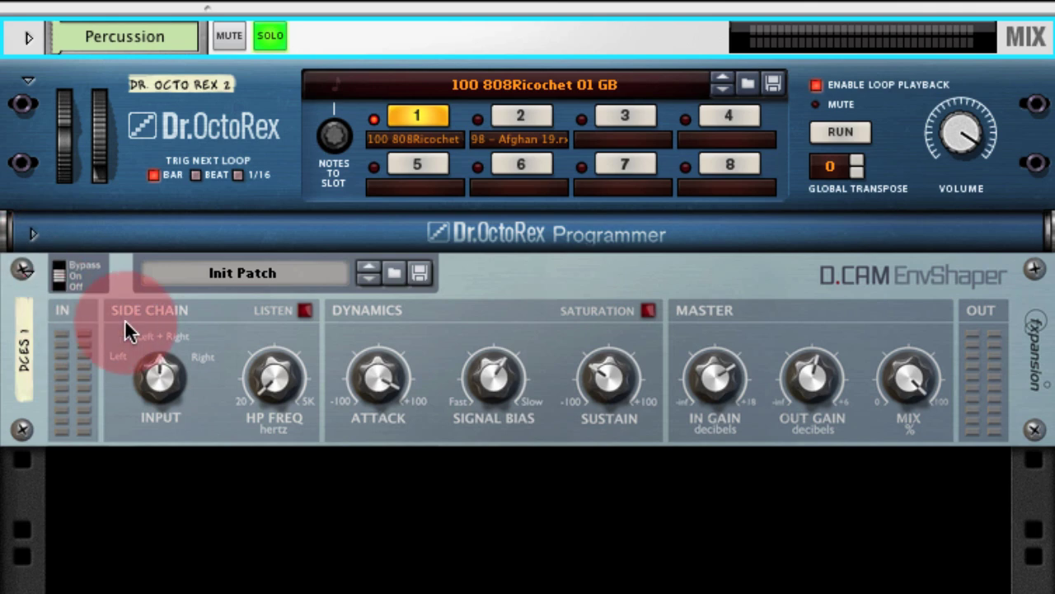
left_click(367, 273)
left_click(368, 273)
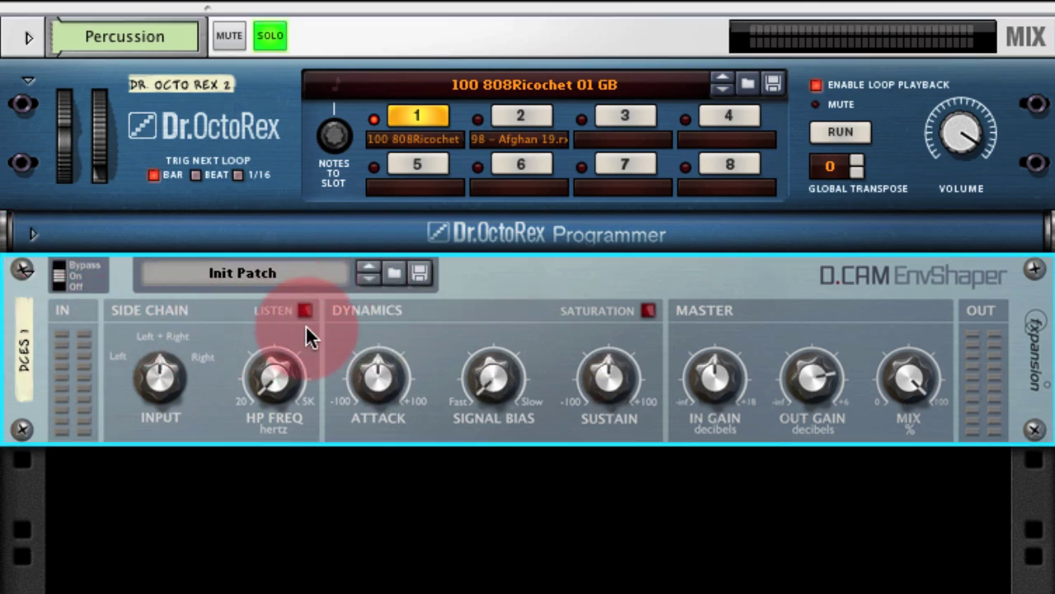
mouse_move(482, 378)
key("space")
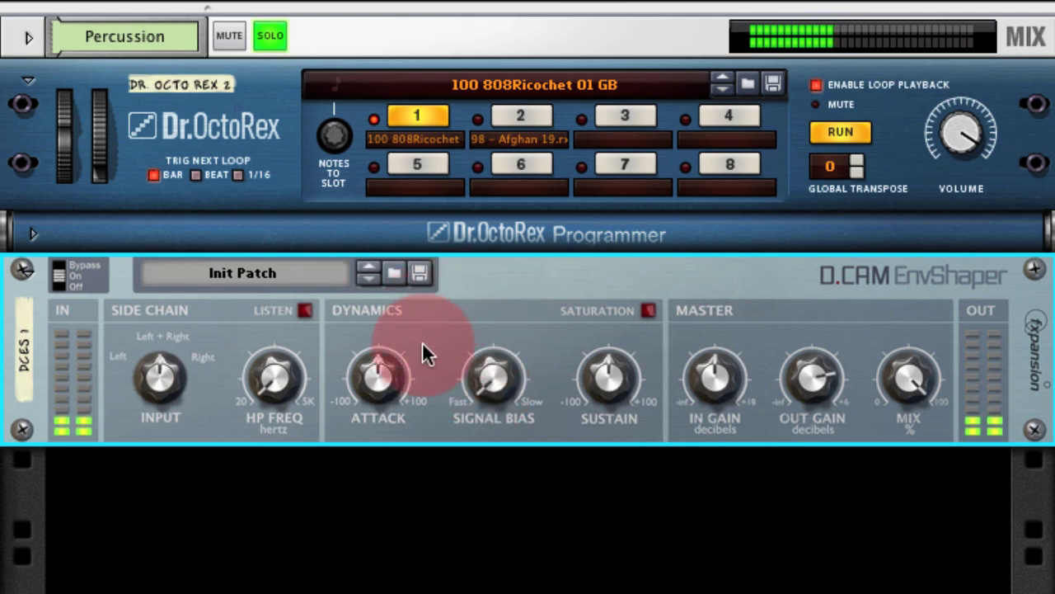
Set attack to 56%, adjust sustain, set signal bias to 14%, and switch saturation on
left_click_drag(372, 387, 373, 361)
left_click_drag(637, 404, 600, 371)
mouse_move(489, 376)
left_mouse_down()
mouse_move(484, 285)
mouse_move(484, 363)
mouse_move(498, 380)
left_mouse_up()
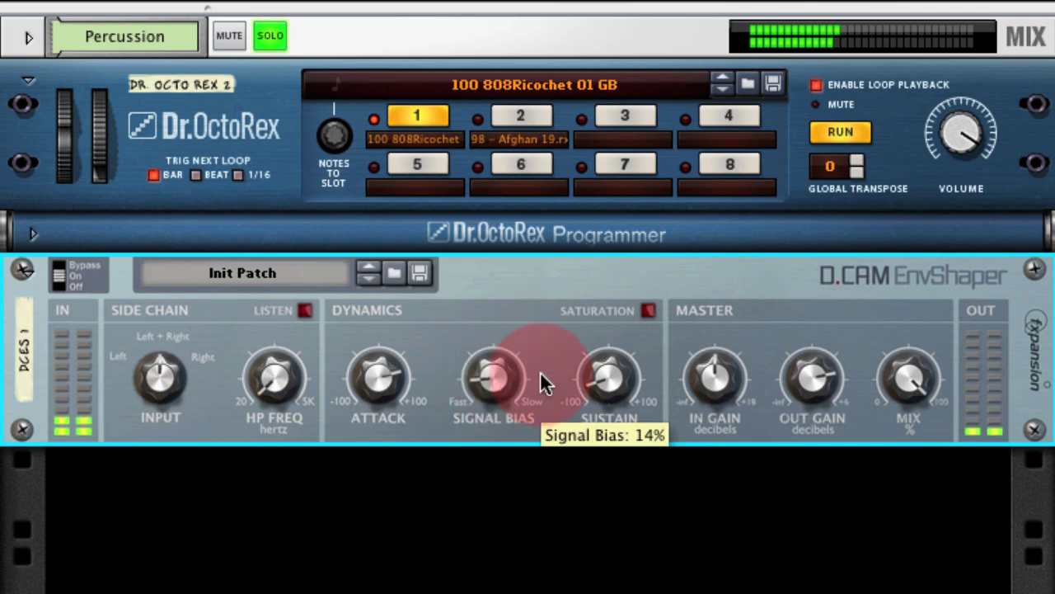
left_click(636, 317)
left_click_drag(355, 363, 372, 378)
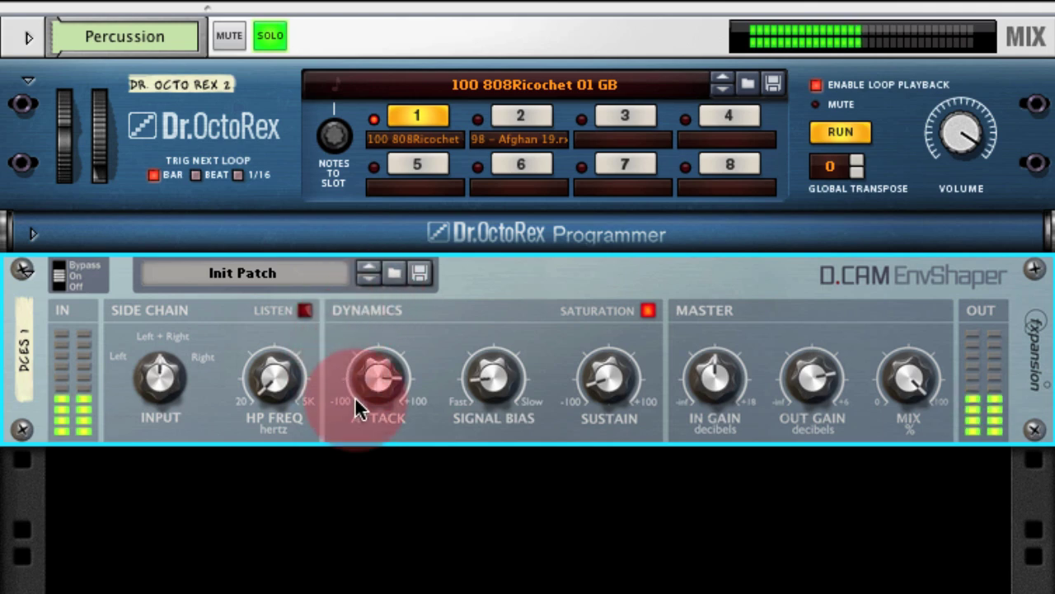
left_click(649, 312)
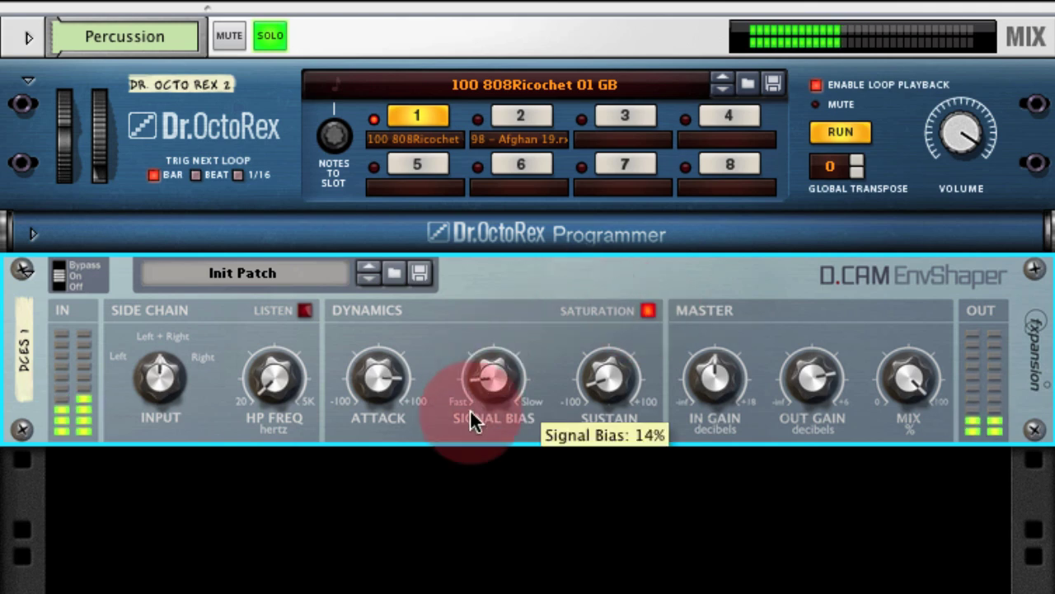
Unsolo Percussion and lower the shaper's output gain to about -3.27 dB, mix at 100%
left_click(277, 37)
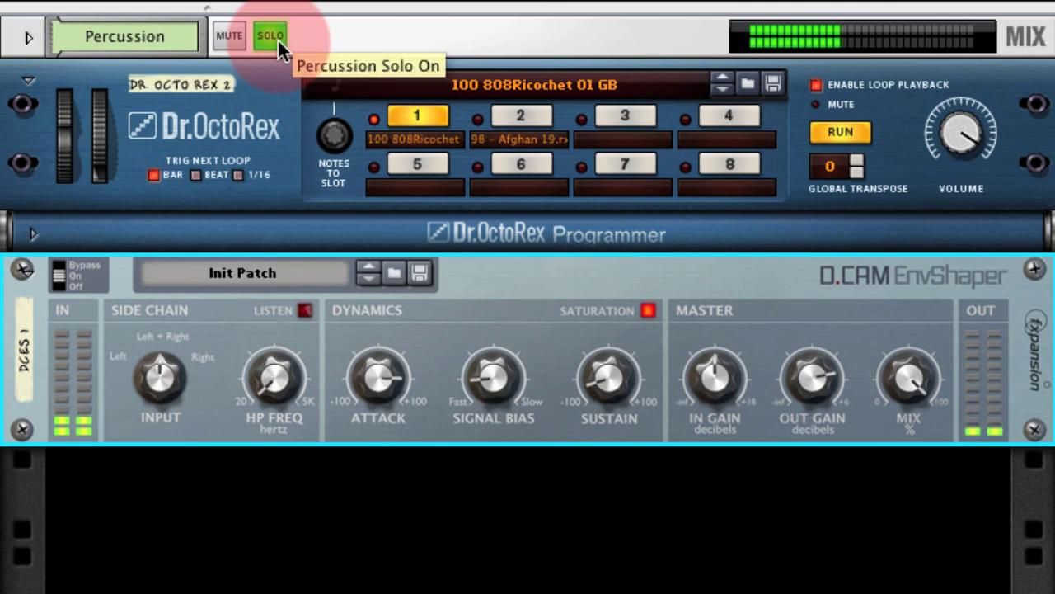
left_click(271, 36)
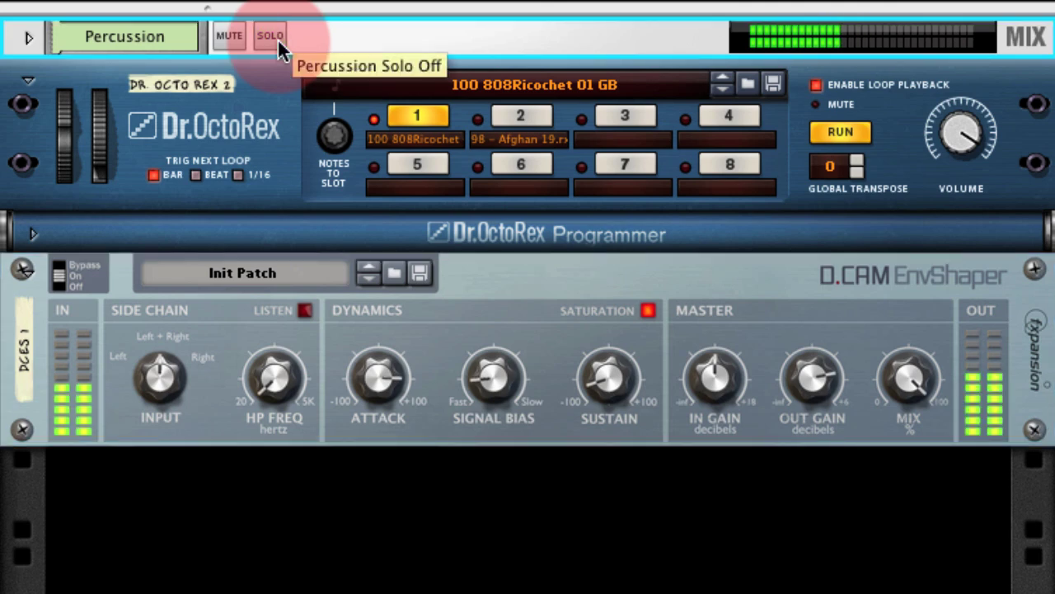
left_click(910, 378)
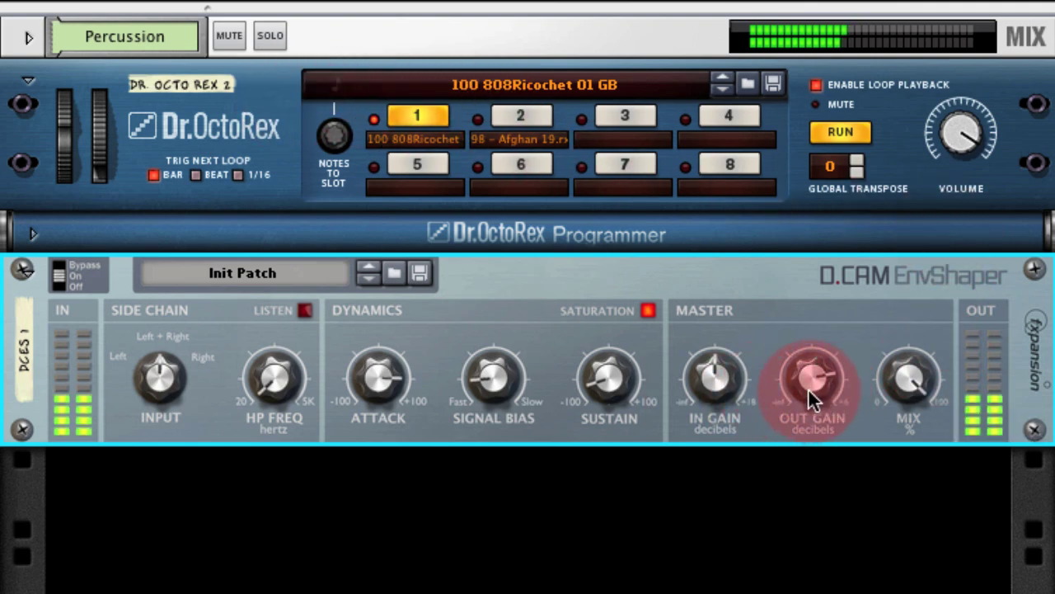
mouse_move(806, 393)
left_click_drag(805, 391, 802, 396)
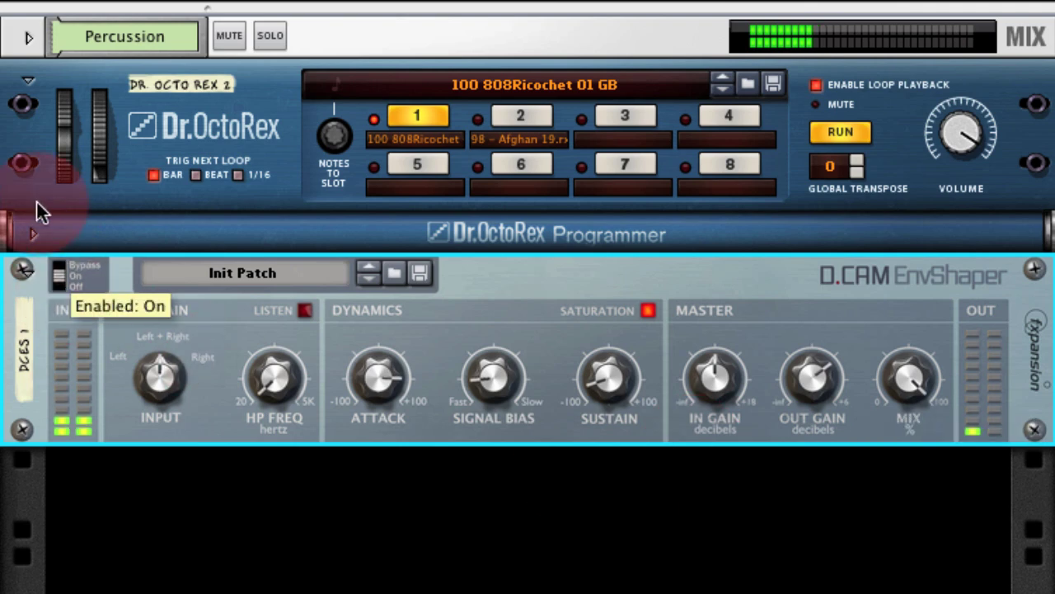
left_click(61, 274)
Compare the shaper against bypass, re-enable it, and set output gain to -1.05 dB
left_click(57, 273)
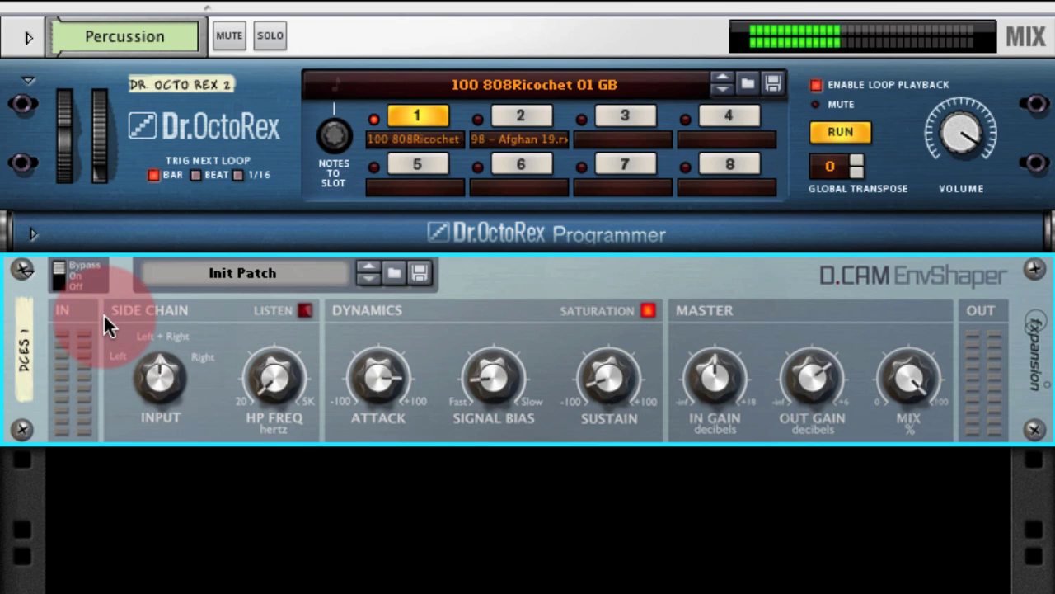
left_click(64, 273)
left_click(58, 276)
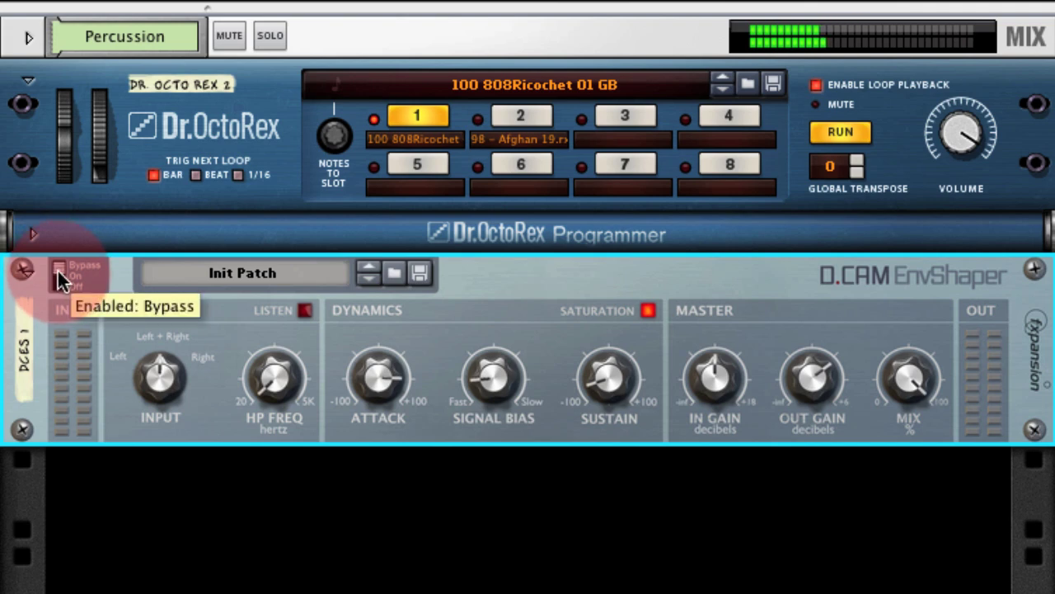
left_click(59, 277)
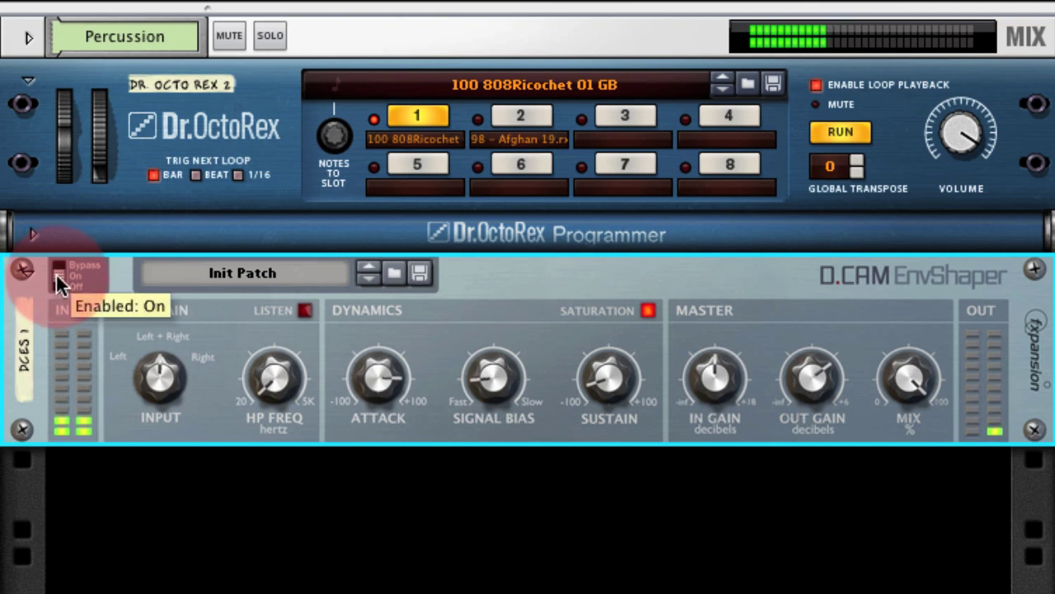
left_click(805, 384)
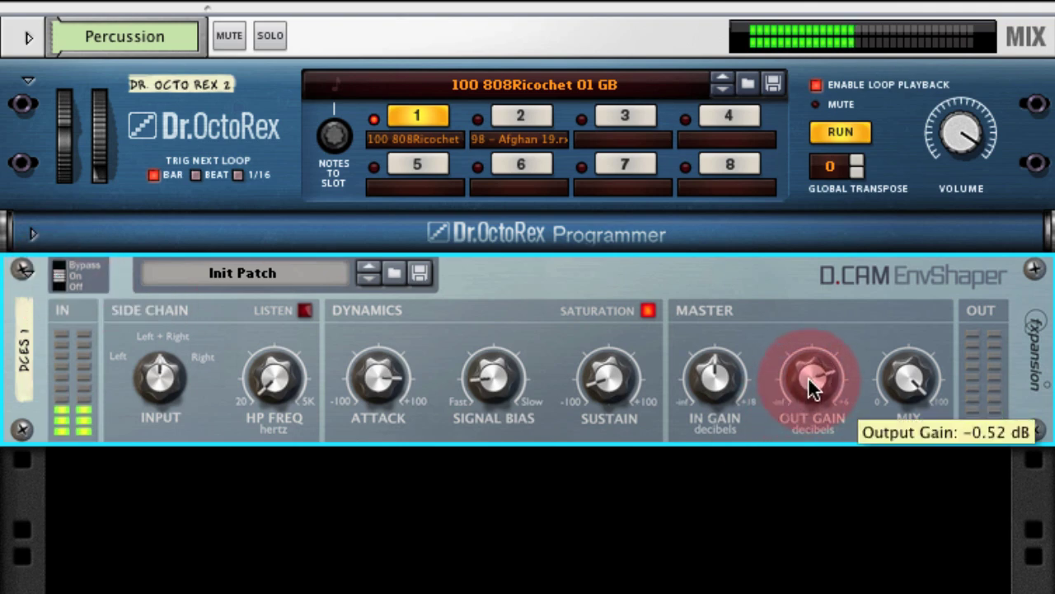
left_click_drag(808, 377, 808, 379)
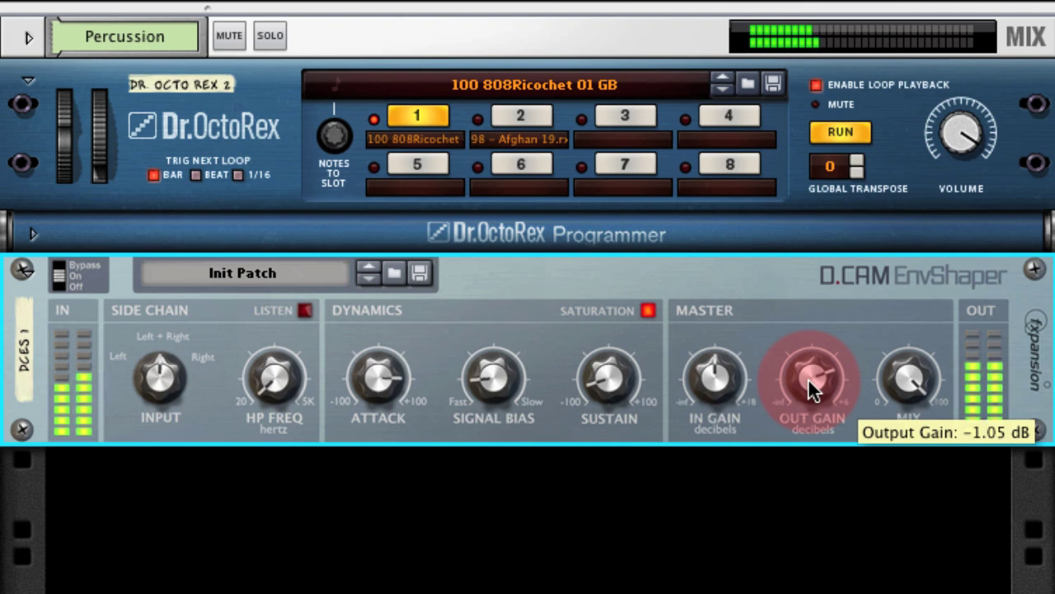